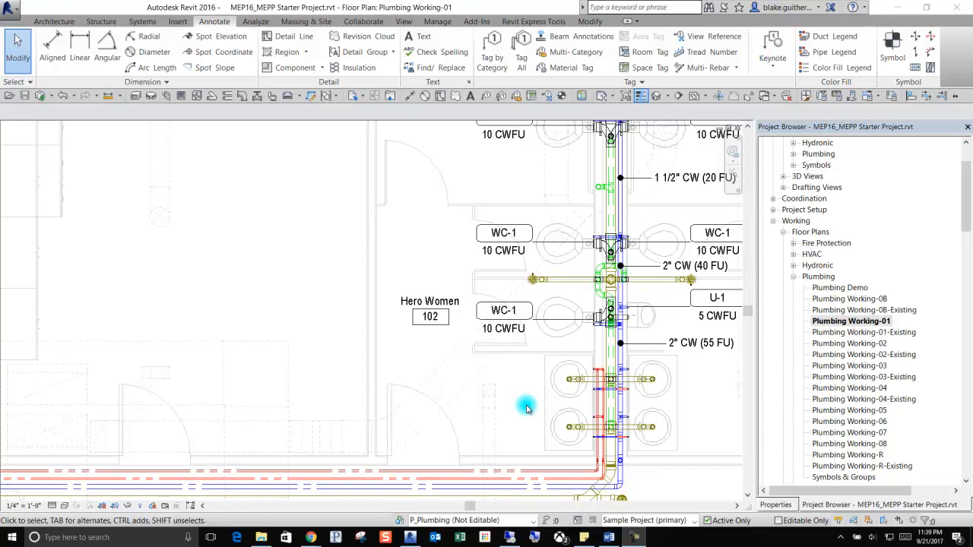
Step: Place a Round Strainer - Nickel Bronze floor drain on the partition just above the upper WC-1 tag in room 102
{"action": "left_click_drag", "start_coordinate": [966, 185], "coordinate": [968, 388]}
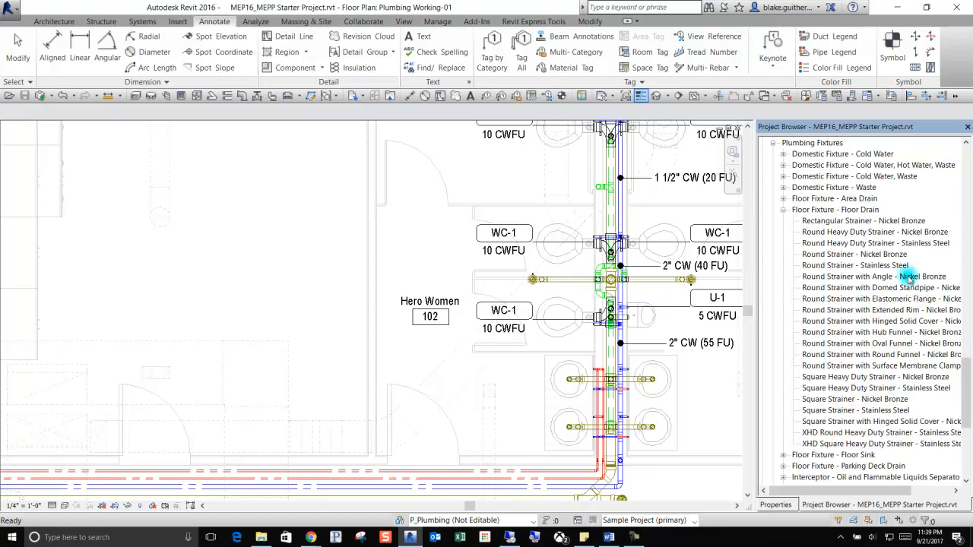
{"action": "left_click", "coordinate": [873, 255]}
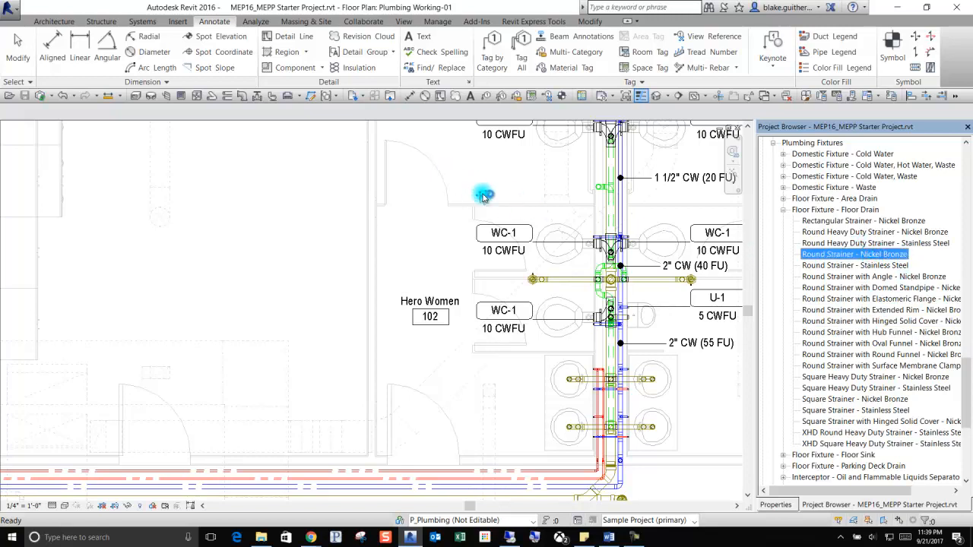
{"action": "left_click_drag", "start_coordinate": [495, 204], "coordinate": [495, 202]}
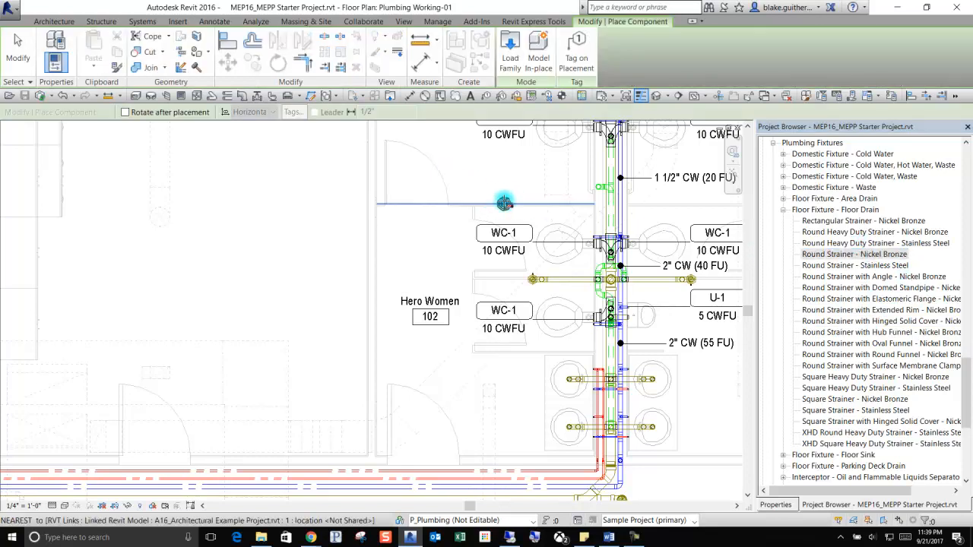
{"action": "scroll", "coordinate": [504, 204], "scroll_direction": "up", "scroll_amount": 2}
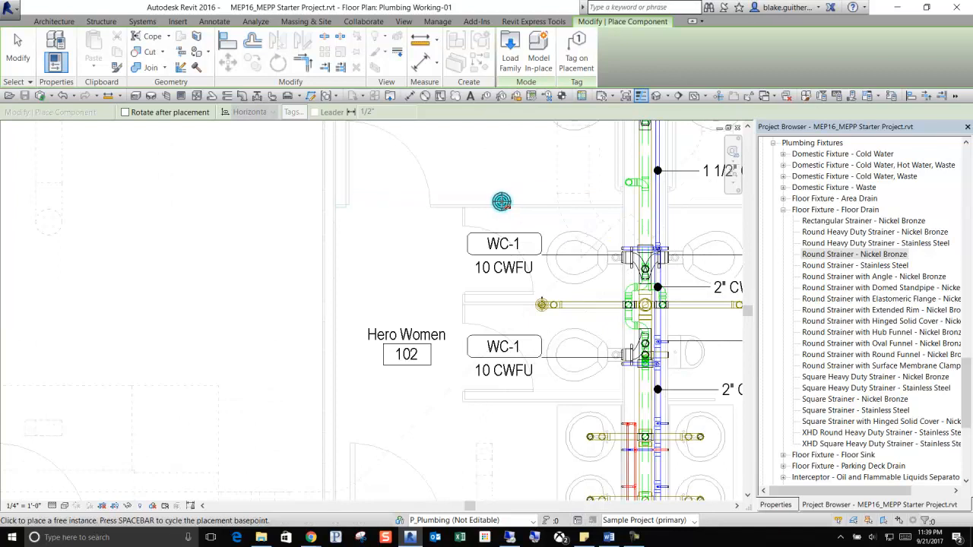
{"action": "left_click", "coordinate": [498, 207]}
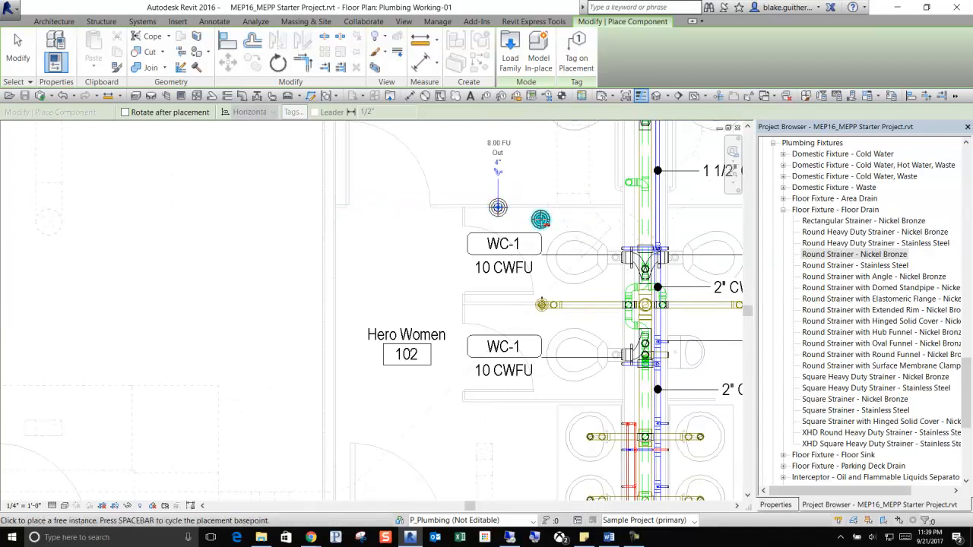
{"action": "key", "text": "Escape"}
Step: Show the placed floor drain's properties and set its Drain Pipe Diameter to 2"
{"action": "left_click", "coordinate": [499, 209]}
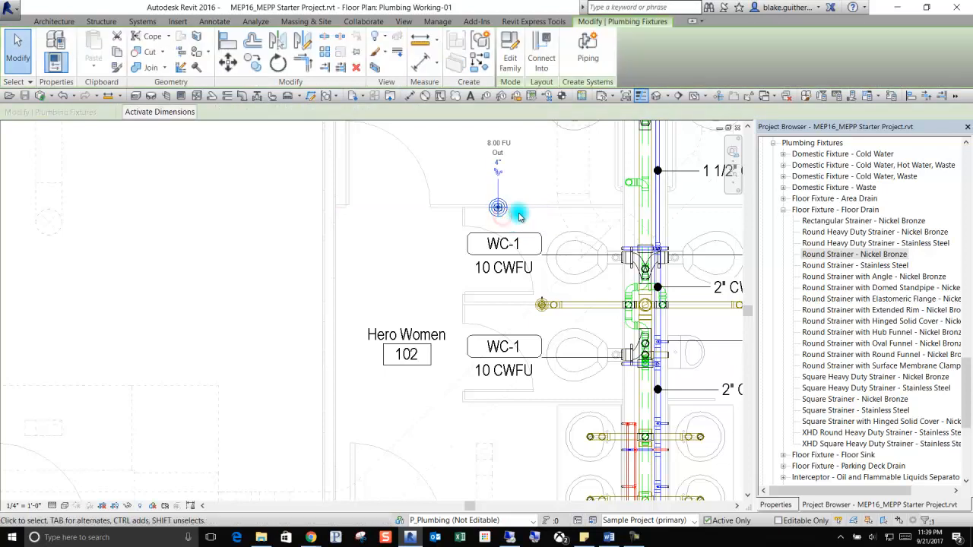
{"action": "key", "text": "p"}
{"action": "key", "text": "p"}
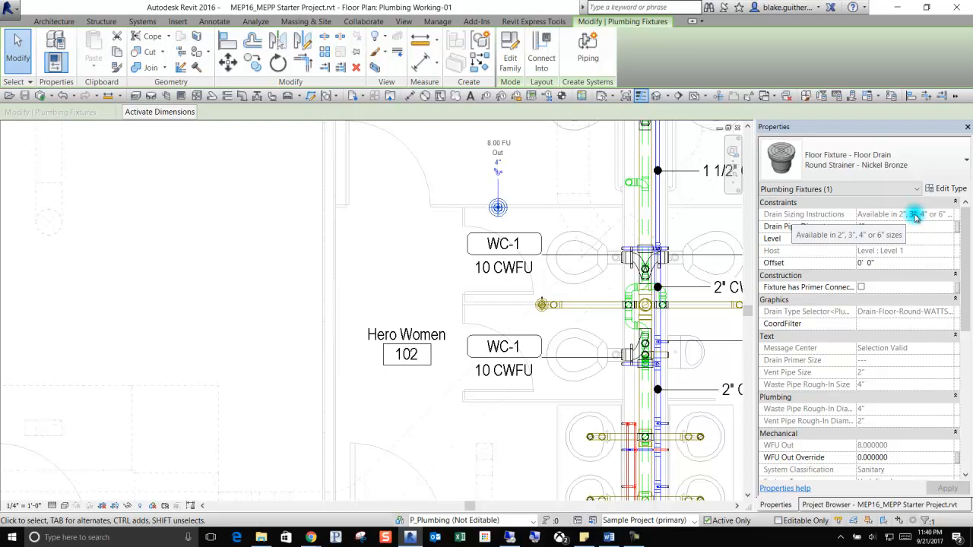
{"action": "left_click", "coordinate": [916, 226]}
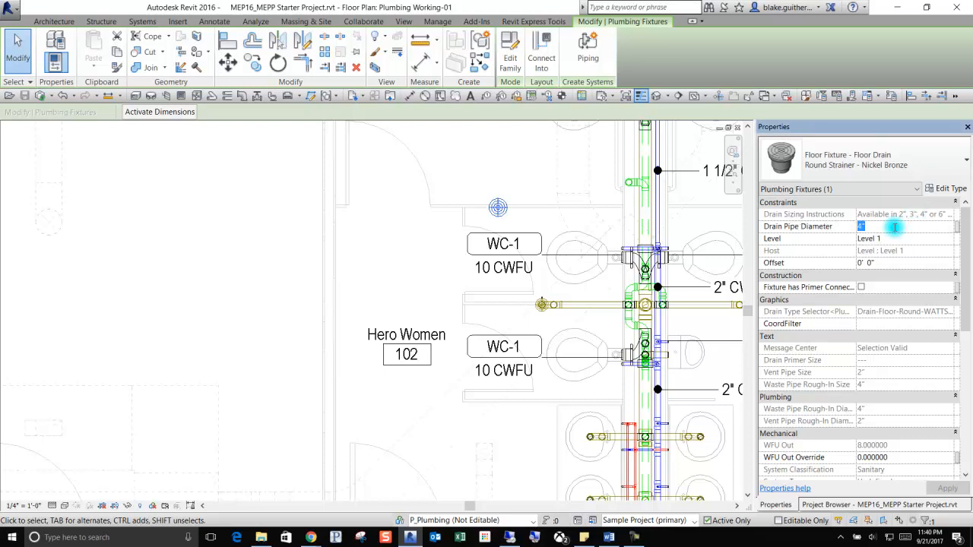
{"action": "type", "text": "2"}
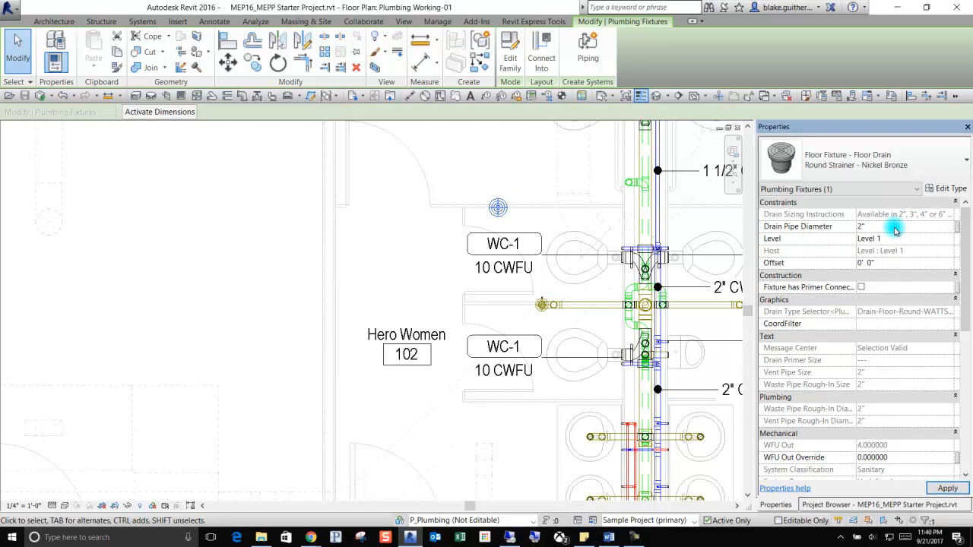
{"action": "left_click", "coordinate": [499, 205]}
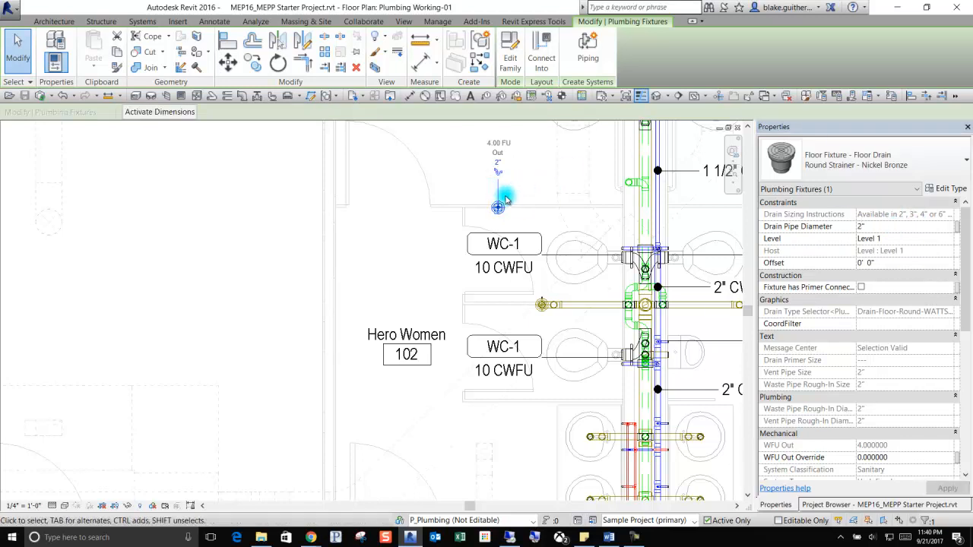
Step: Set the floor drain's Drain Pipe Diameter to 3", followed by the unlisted size 5"
{"action": "left_click", "coordinate": [883, 226]}
{"action": "type", "text": "3"}
{"action": "key", "text": "Return"}
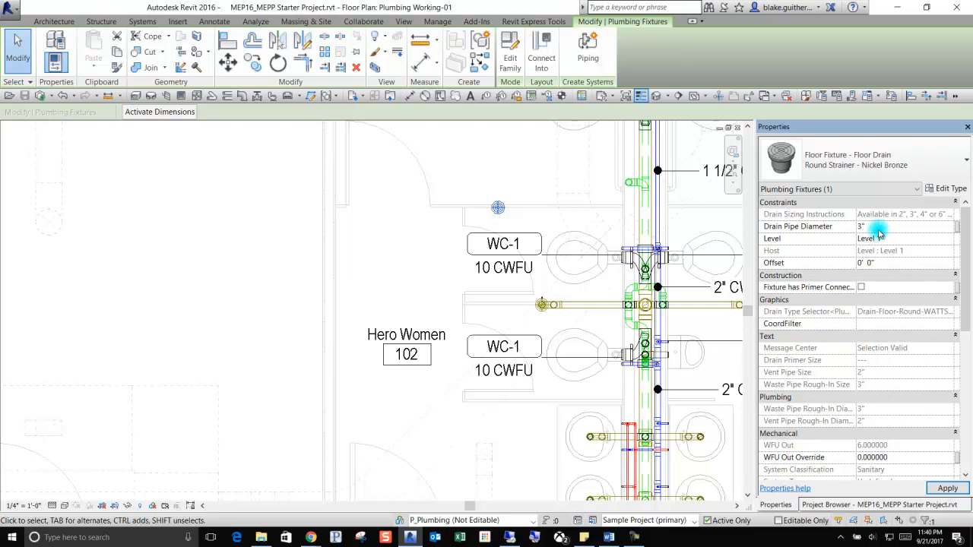
{"action": "left_click", "coordinate": [875, 226]}
{"action": "type", "text": "5\""}
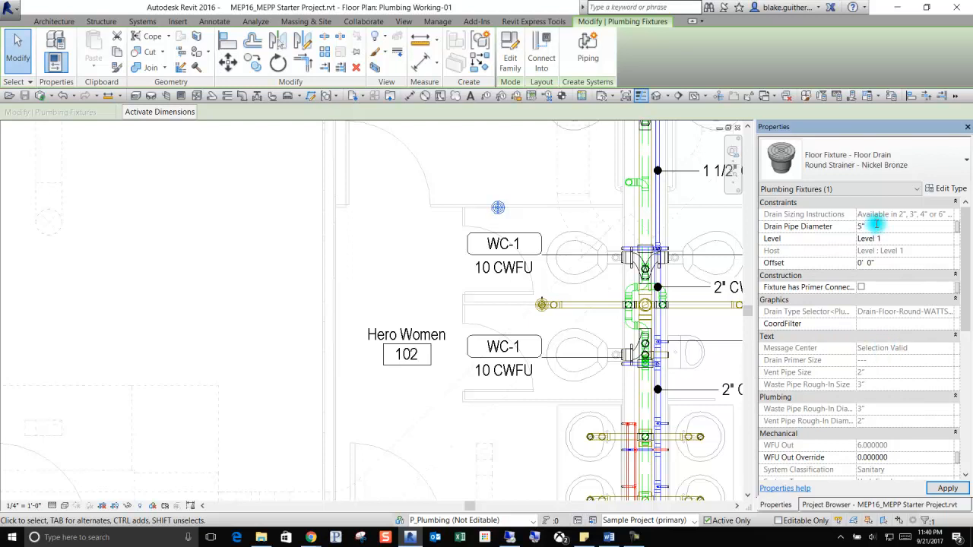
{"action": "key", "text": "Return"}
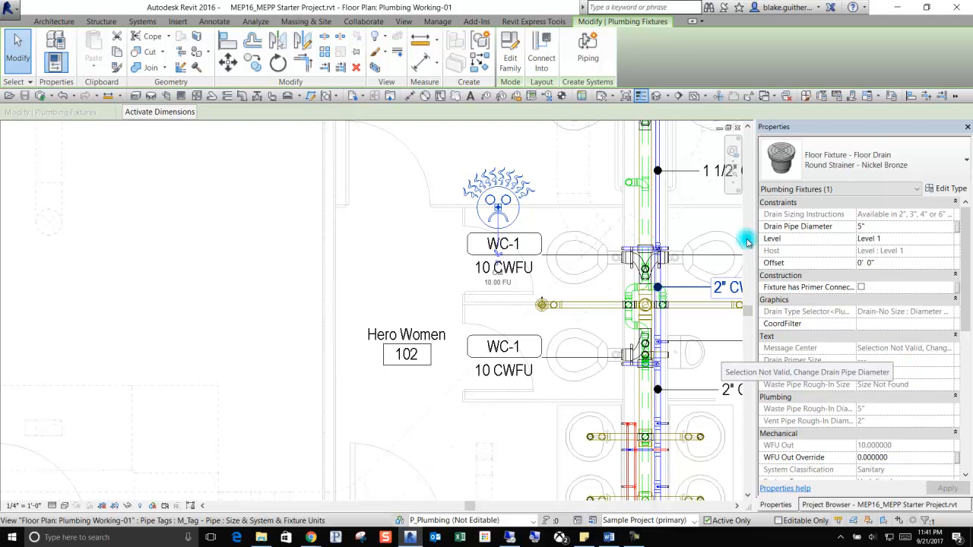
Step: Move the floor drain off the partition into the open floor of the stall above, beside the door swing
{"action": "scroll", "coordinate": [514, 155], "scroll_direction": "up", "scroll_amount": 3}
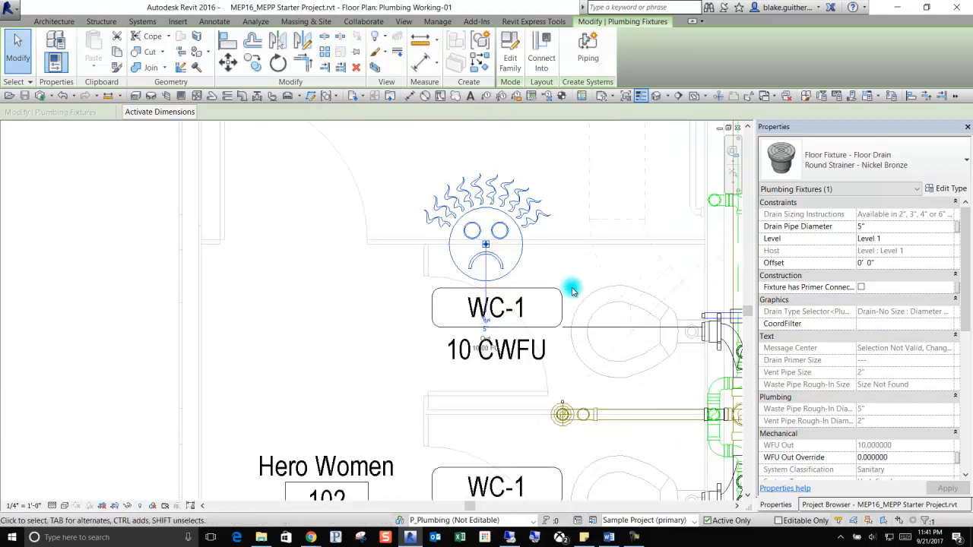
{"action": "scroll", "coordinate": [562, 288], "scroll_direction": "down", "scroll_amount": 2}
{"action": "left_click_drag", "start_coordinate": [536, 267], "coordinate": [469, 214]}
{"action": "scroll", "coordinate": [525, 266], "scroll_direction": "up", "scroll_amount": 2}
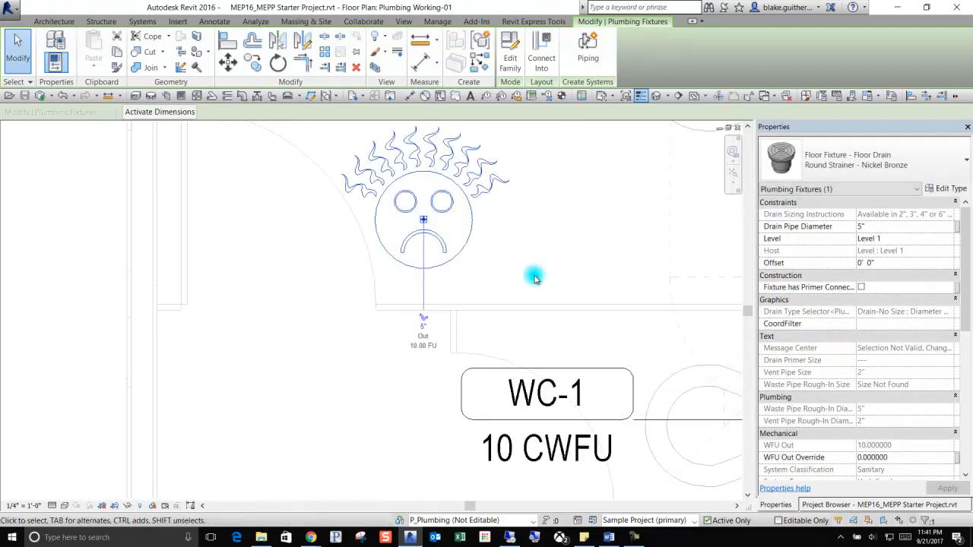
{"action": "scroll", "coordinate": [534, 276], "scroll_direction": "down", "scroll_amount": 2}
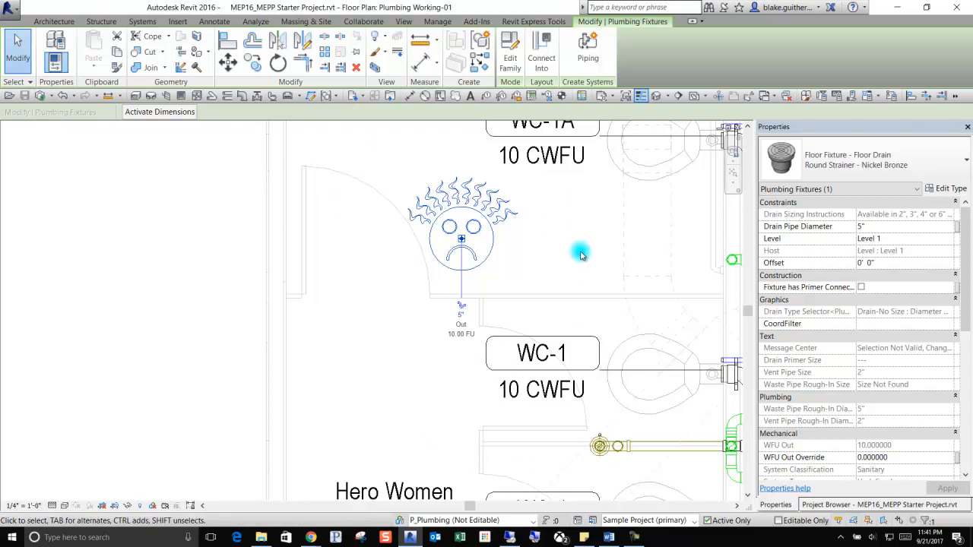
{"action": "scroll", "coordinate": [554, 233], "scroll_direction": "down", "scroll_amount": 2}
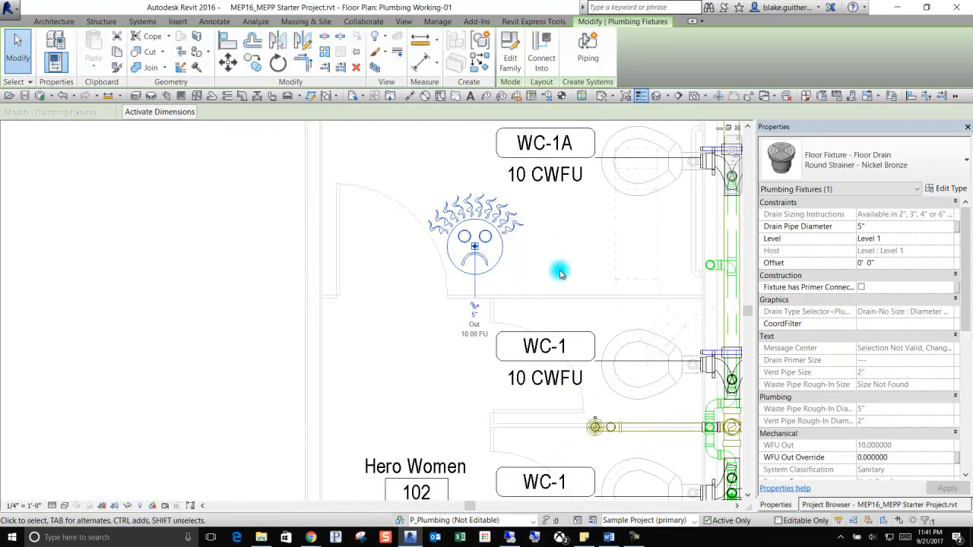
{"action": "scroll", "coordinate": [559, 271], "scroll_direction": "up", "scroll_amount": 1}
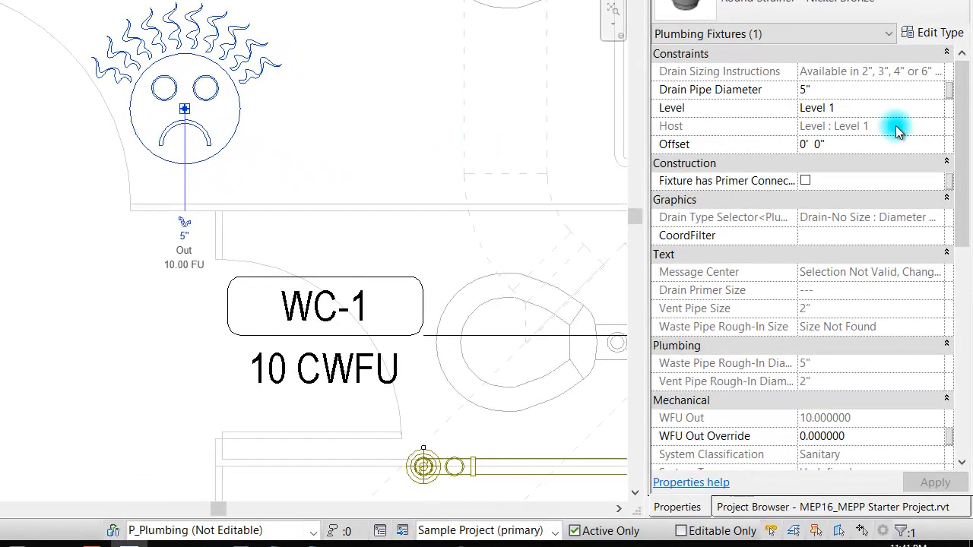
Step: Set the floor drain's Drain Pipe Diameter to 2", followed by the unlisted size 2 1/2"
{"action": "left_click", "coordinate": [840, 90]}
{"action": "type", "text": "2\""}
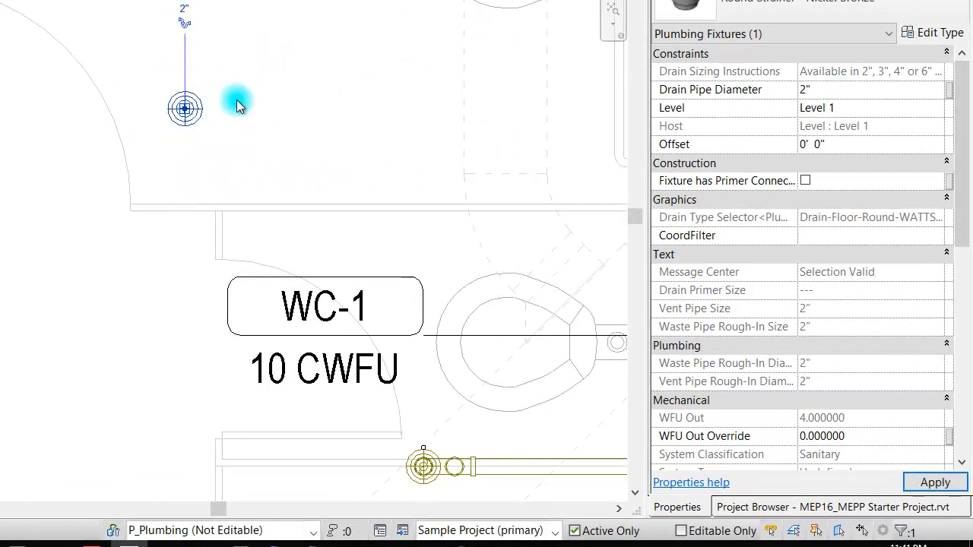
{"action": "left_click", "coordinate": [855, 91]}
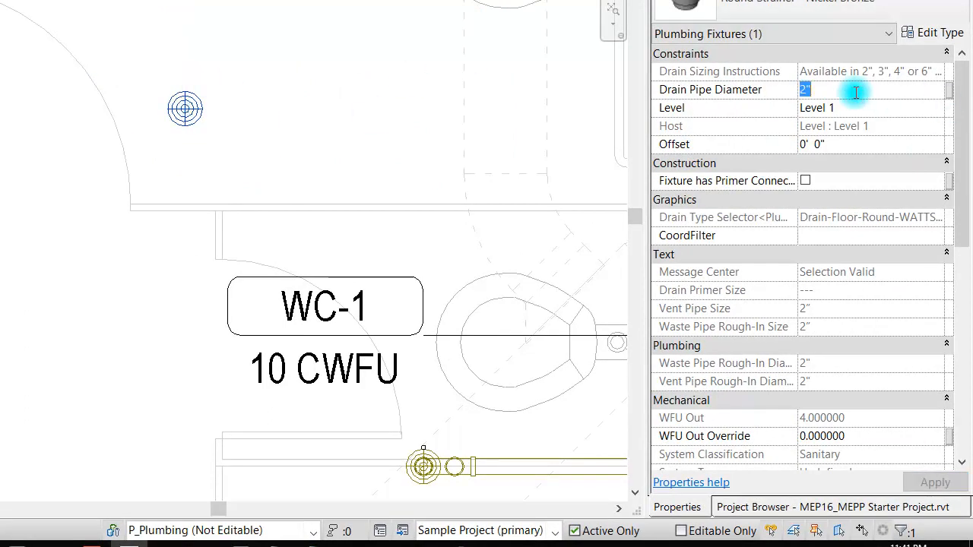
{"action": "type", "text": "2.5"}
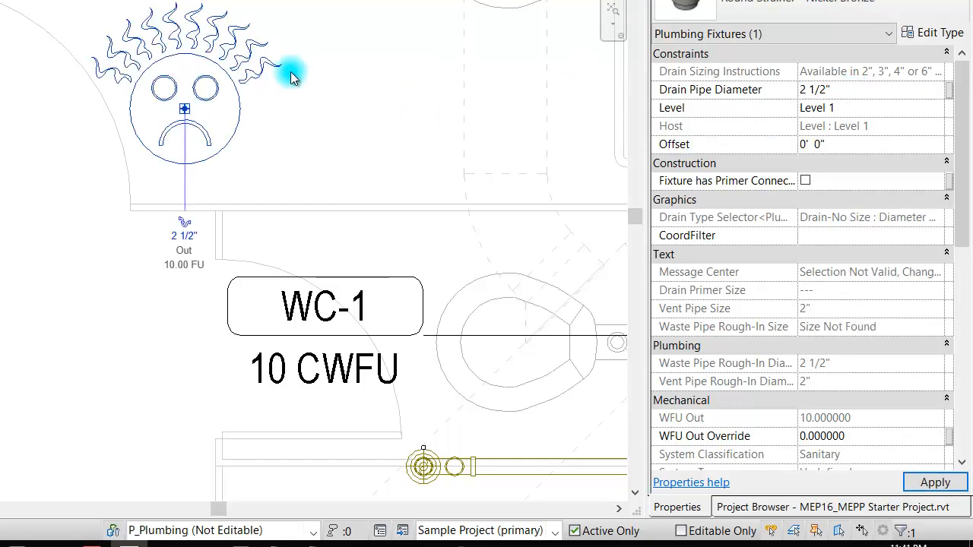
Step: Set the Drain Pipe Diameter back to 2"
{"action": "left_click", "coordinate": [862, 91]}
{"action": "type", "text": "2\""}
{"action": "key", "text": "Return"}
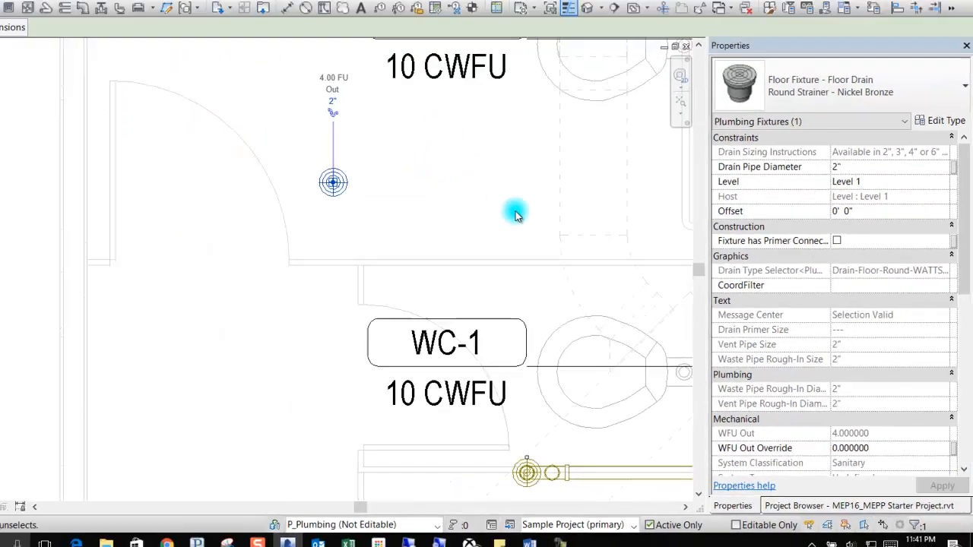
Step: Tag the floor drain with a leader, using the tag-by-category command
{"action": "scroll", "coordinate": [484, 258], "scroll_direction": "up", "scroll_amount": 2}
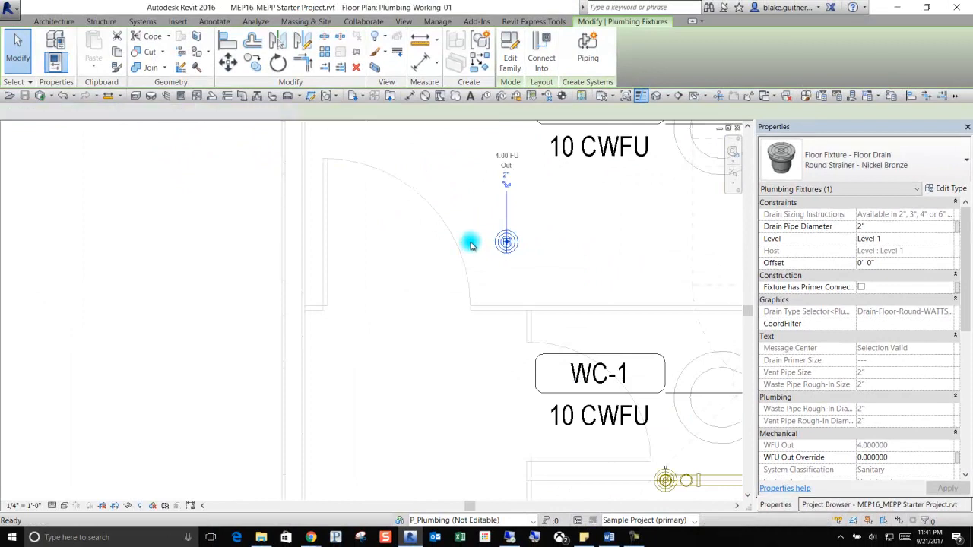
{"action": "key", "text": "t"}
{"action": "key", "text": "g"}
{"action": "left_click", "coordinate": [492, 246]}
{"action": "scroll", "coordinate": [502, 250], "scroll_direction": "down", "scroll_amount": 2}
{"action": "key", "text": "Escape"}
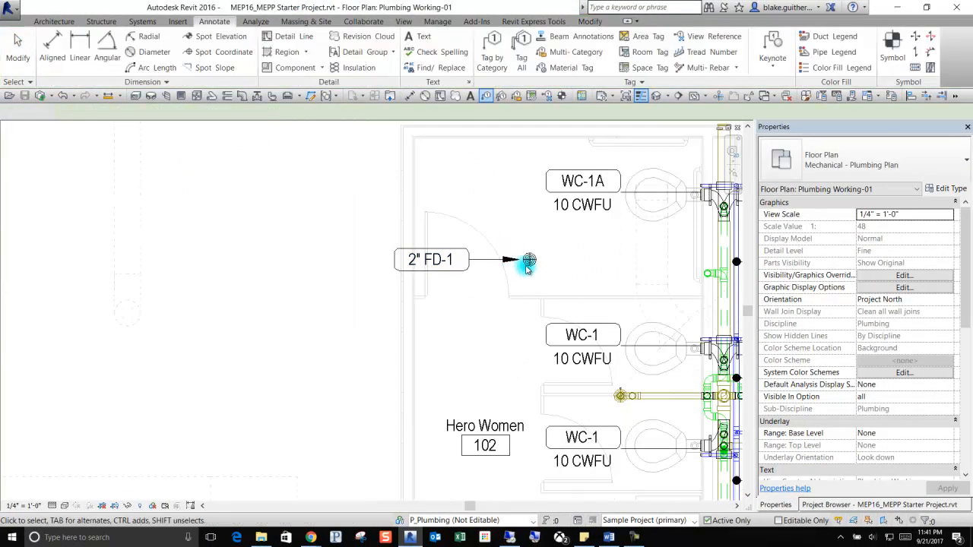
Step: Set the tagged floor drain's Offset to 1' 0", followed by -1' 0"
{"action": "scroll", "coordinate": [541, 258], "scroll_direction": "up", "scroll_amount": 1}
{"action": "left_click", "coordinate": [540, 258]}
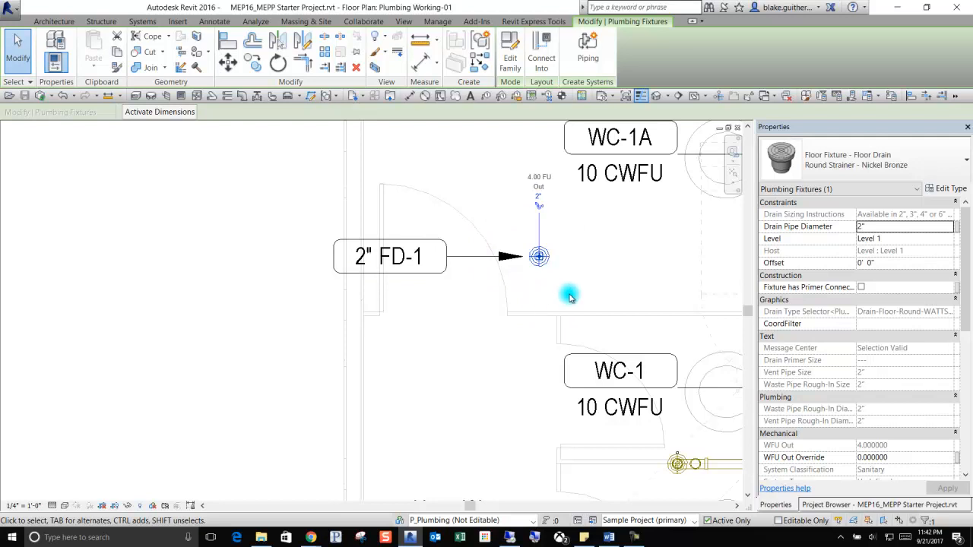
{"action": "left_click", "coordinate": [912, 264]}
{"action": "type", "text": "1"}
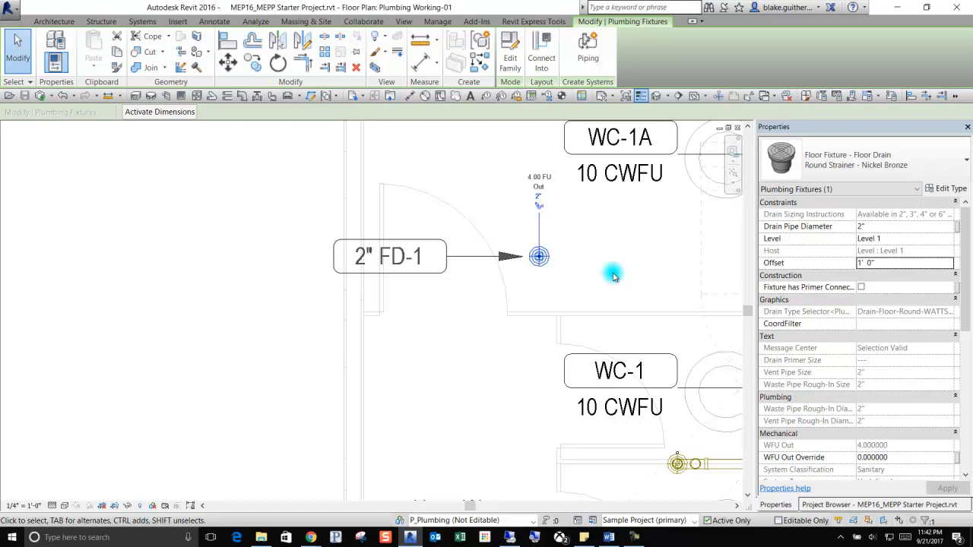
{"action": "left_click", "coordinate": [891, 262]}
{"action": "type", "text": "-1"}
{"action": "key", "text": "Tab"}
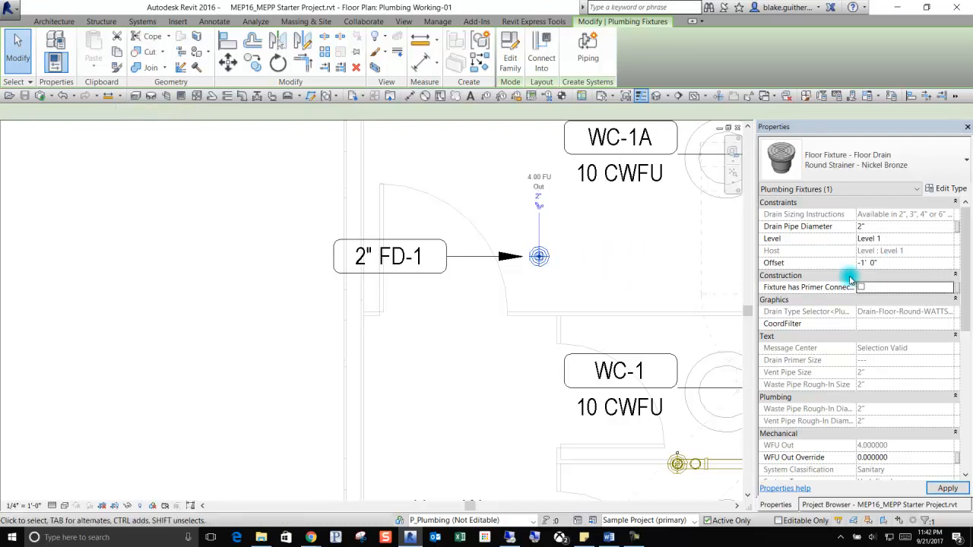
Step: Set the floor drain's Offset to 0' 0" and enable Fixture has Primer Connection
{"action": "left_click", "coordinate": [897, 262]}
{"action": "type", "text": "0"}
{"action": "key", "text": "Tab"}
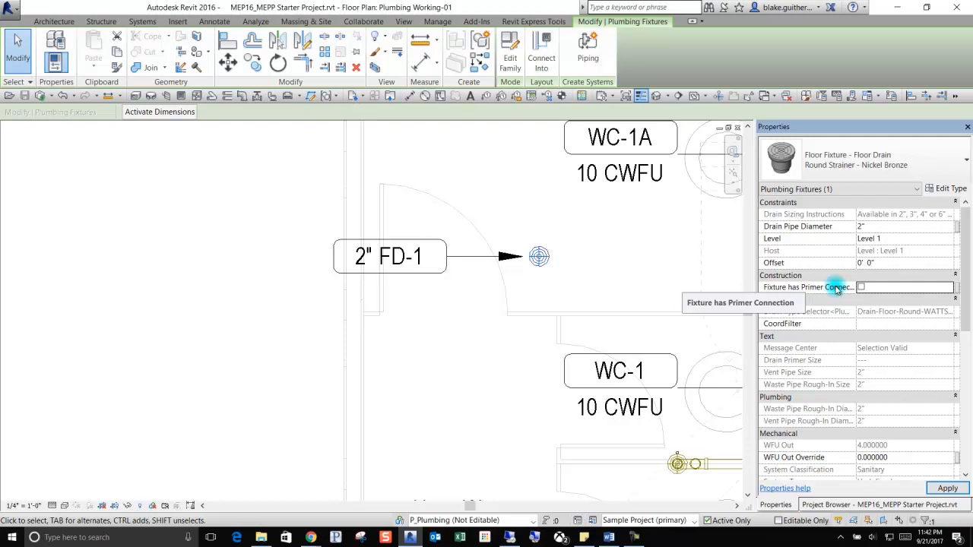
{"action": "left_click", "coordinate": [861, 286]}
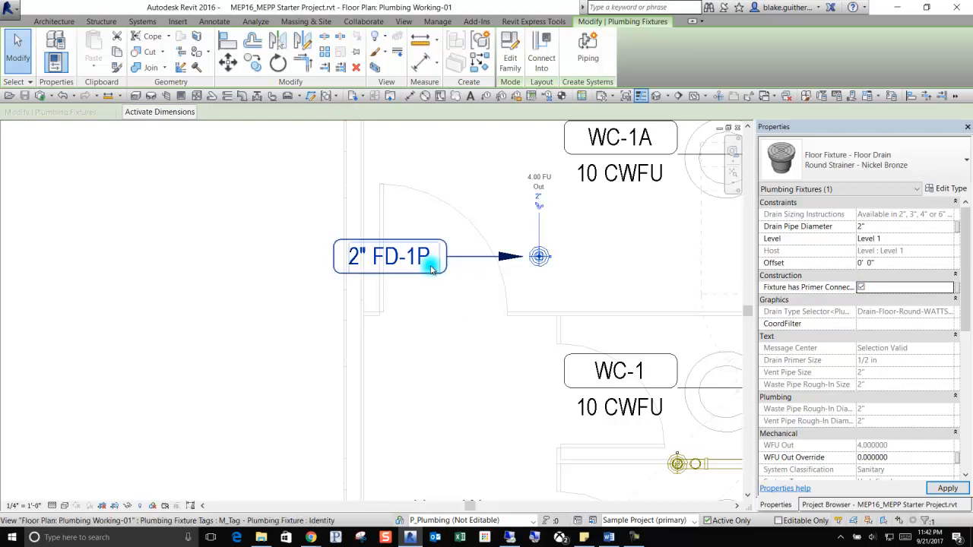
{"action": "left_click", "coordinate": [479, 317]}
Step: Examine the primer connection symbol at the edge of the floor drain up close
{"action": "scroll", "coordinate": [532, 259], "scroll_direction": "up", "scroll_amount": 4}
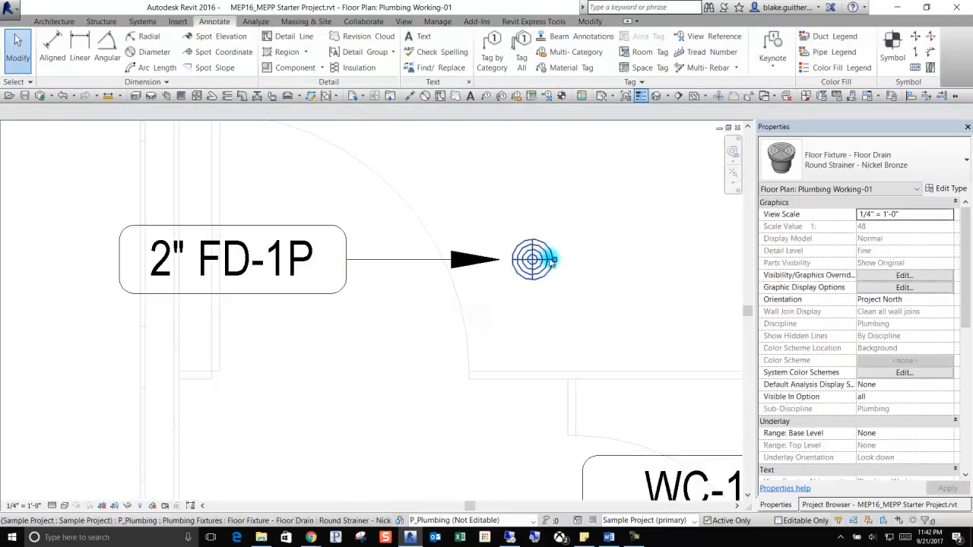
{"action": "scroll", "coordinate": [564, 269], "scroll_direction": "up", "scroll_amount": 3}
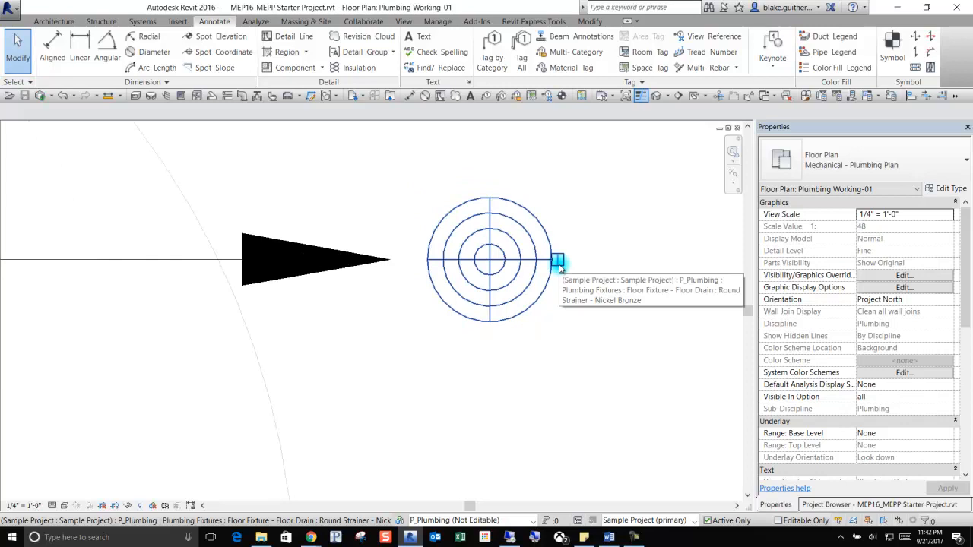
{"action": "scroll", "coordinate": [560, 265], "scroll_direction": "down", "scroll_amount": 2}
{"action": "scroll", "coordinate": [555, 291], "scroll_direction": "up", "scroll_amount": 2}
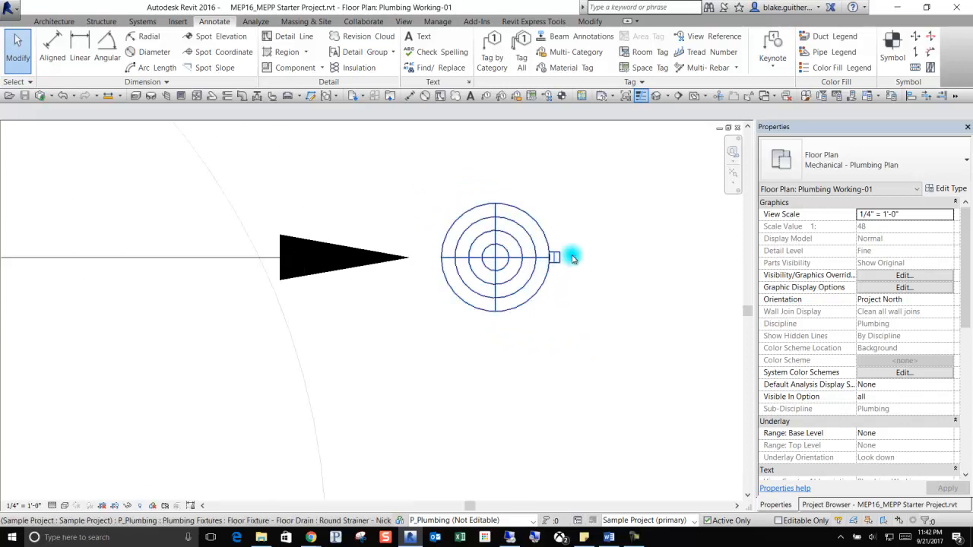
{"action": "scroll", "coordinate": [562, 262], "scroll_direction": "up", "scroll_amount": 1}
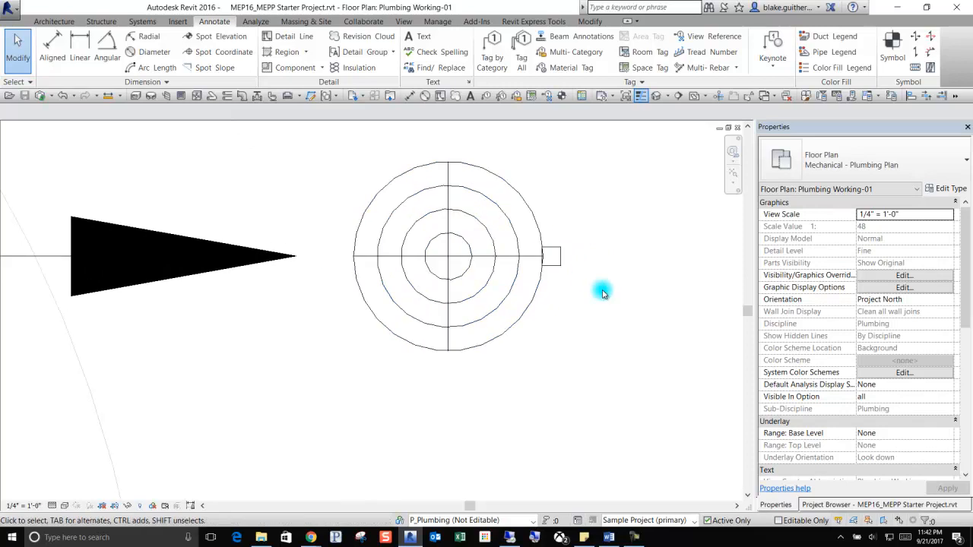
{"action": "scroll", "coordinate": [566, 282], "scroll_direction": "down", "scroll_amount": 1}
{"action": "scroll", "coordinate": [564, 266], "scroll_direction": "up", "scroll_amount": 1}
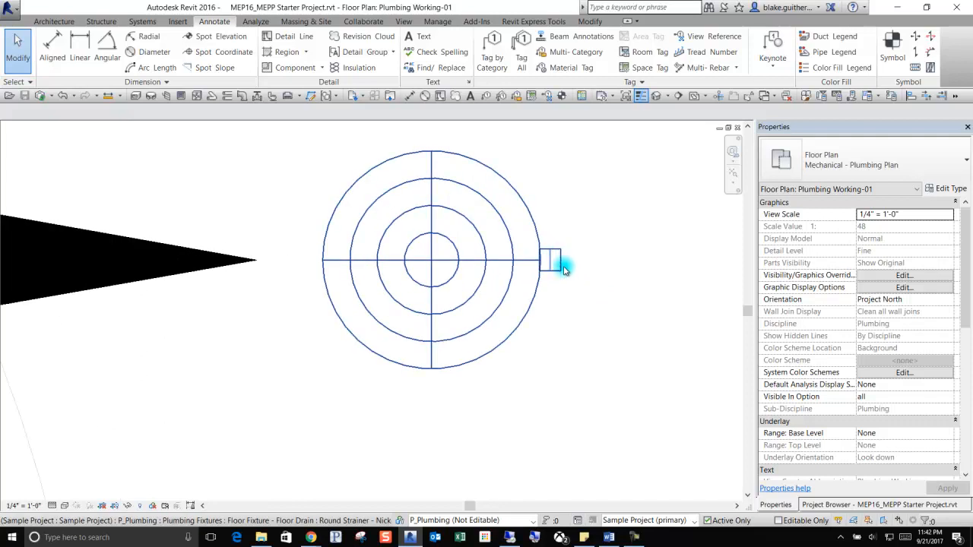
{"action": "scroll", "coordinate": [567, 262], "scroll_direction": "down", "scroll_amount": 3}
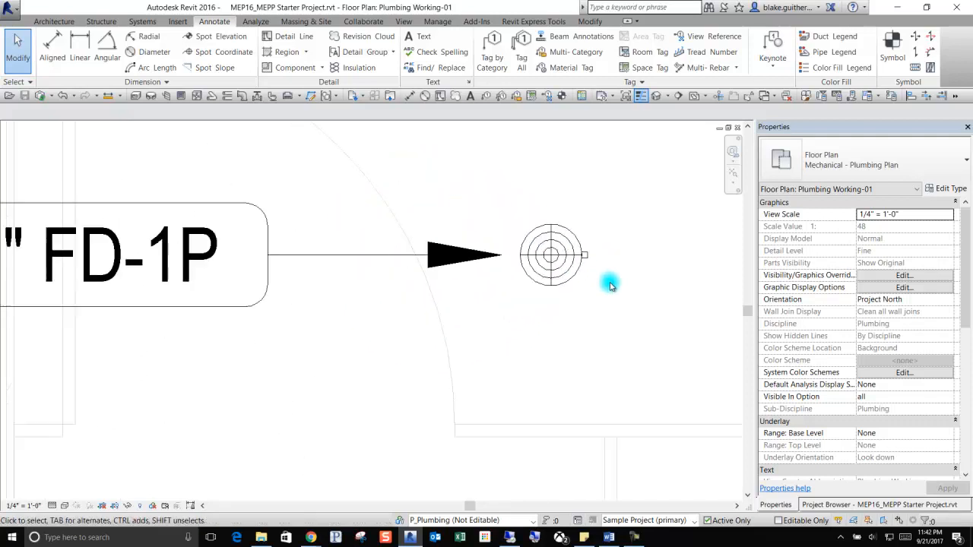
Step: Turn the floor drain's Fixture has Primer Connection option off and back on
{"action": "scroll", "coordinate": [612, 293], "scroll_direction": "down", "scroll_amount": 1}
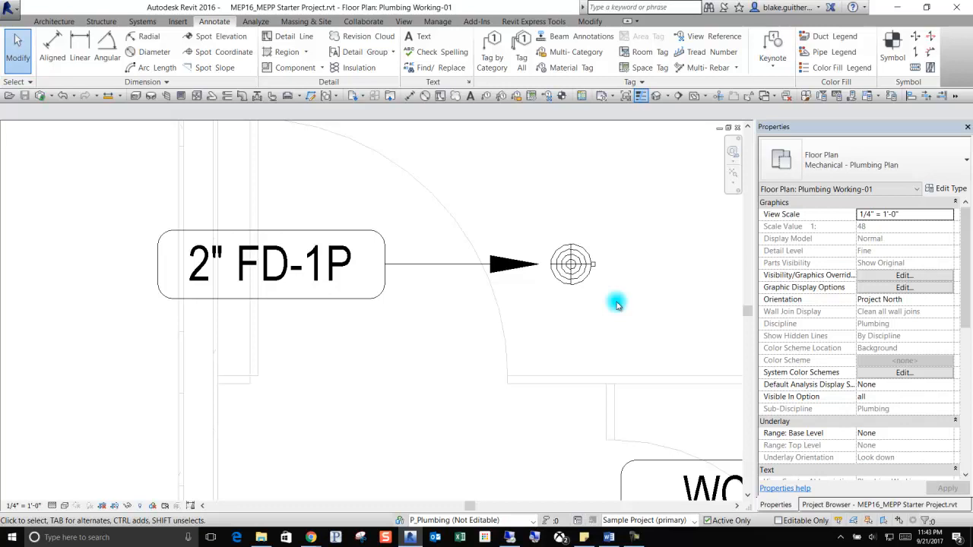
{"action": "scroll", "coordinate": [592, 266], "scroll_direction": "up", "scroll_amount": 5}
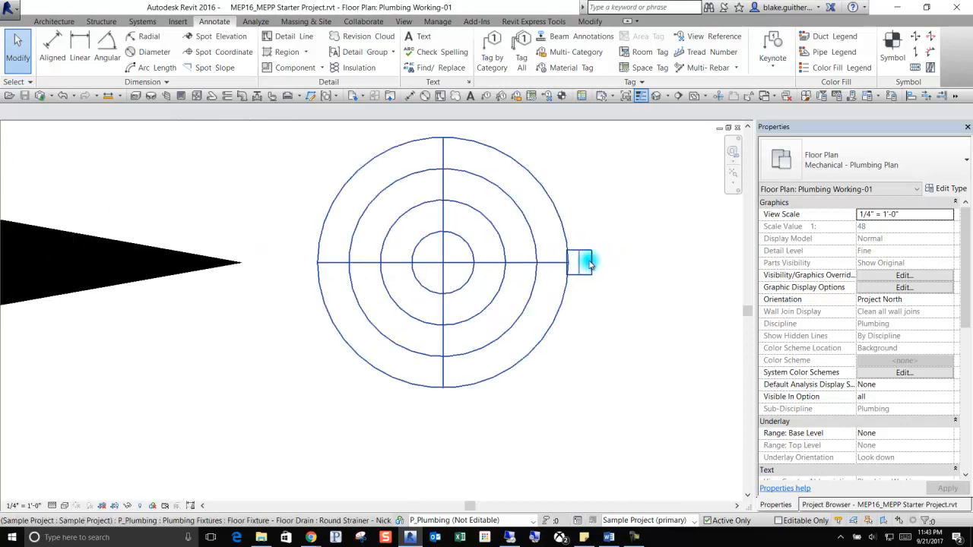
{"action": "scroll", "coordinate": [592, 265], "scroll_direction": "down", "scroll_amount": 8}
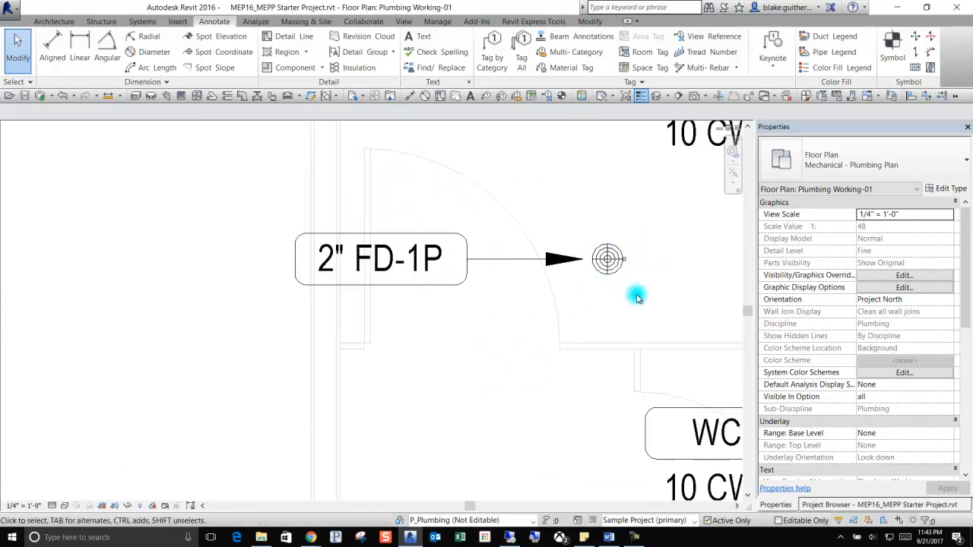
{"action": "scroll", "coordinate": [505, 299], "scroll_direction": "down", "scroll_amount": 2}
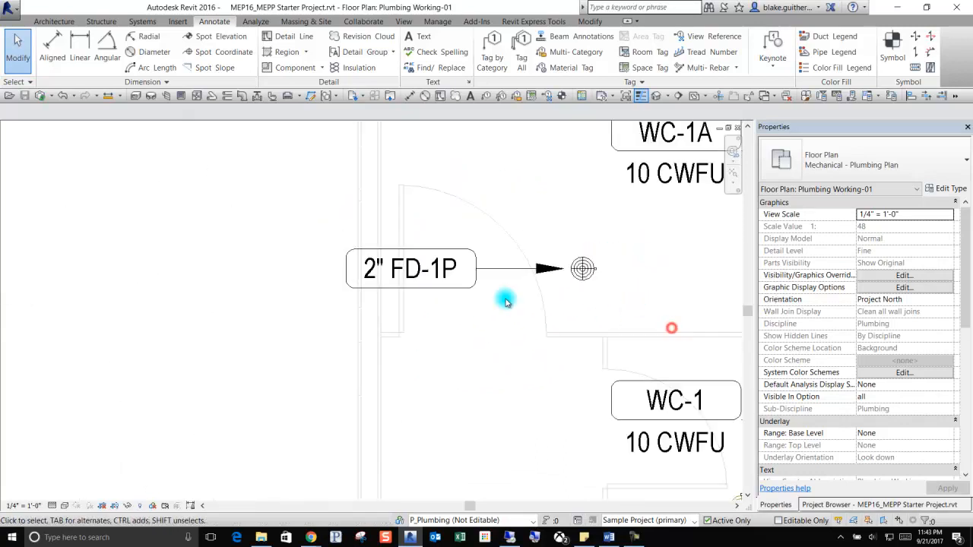
{"action": "left_click", "coordinate": [582, 282]}
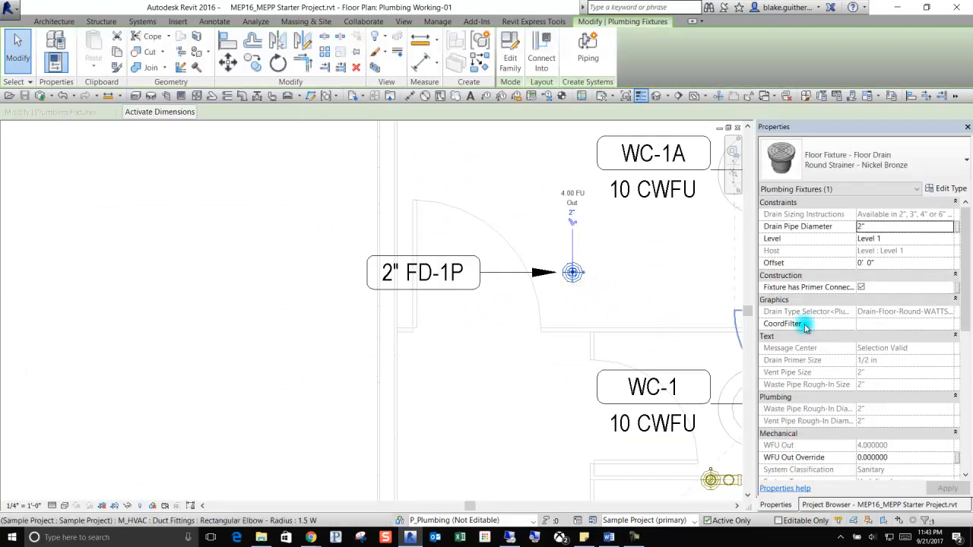
{"action": "left_click", "coordinate": [861, 288]}
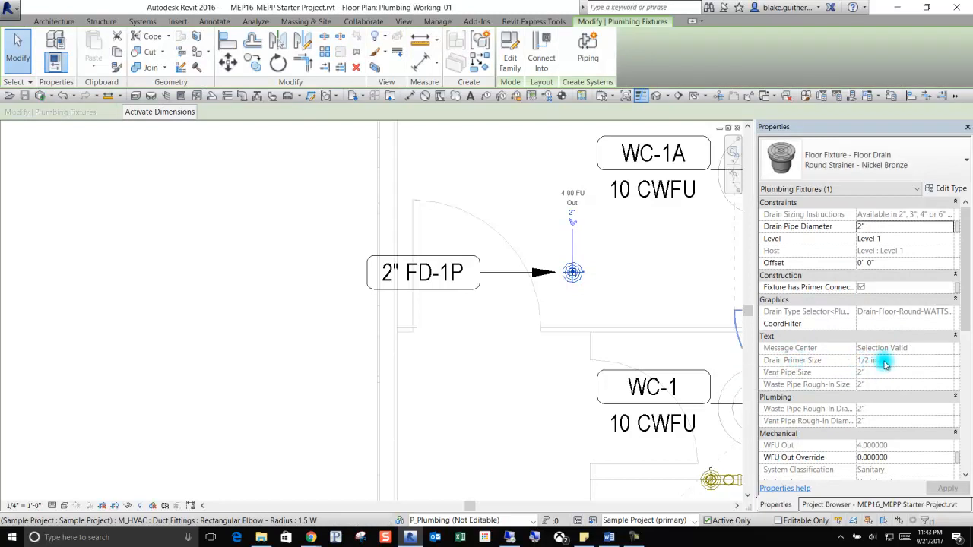
{"action": "left_click", "coordinate": [861, 287]}
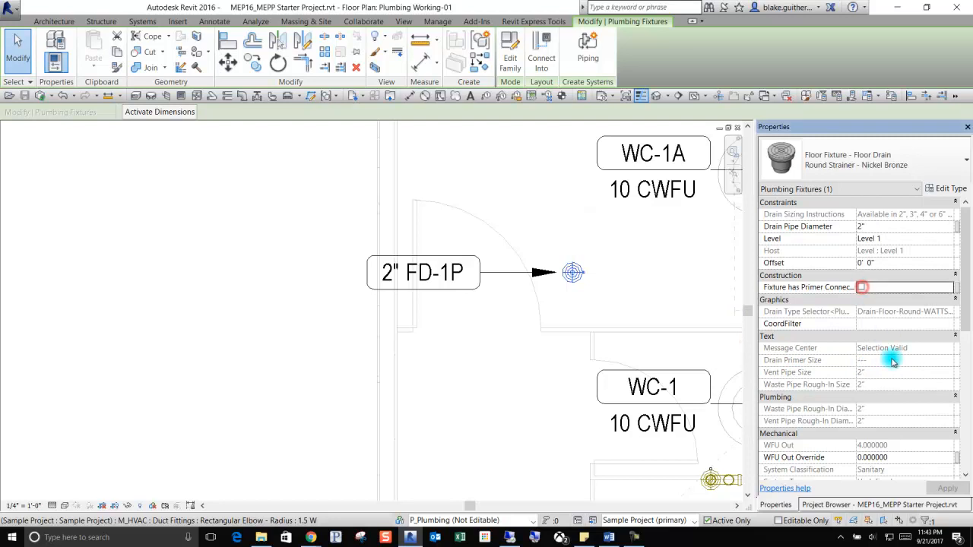
{"action": "left_click", "coordinate": [862, 288]}
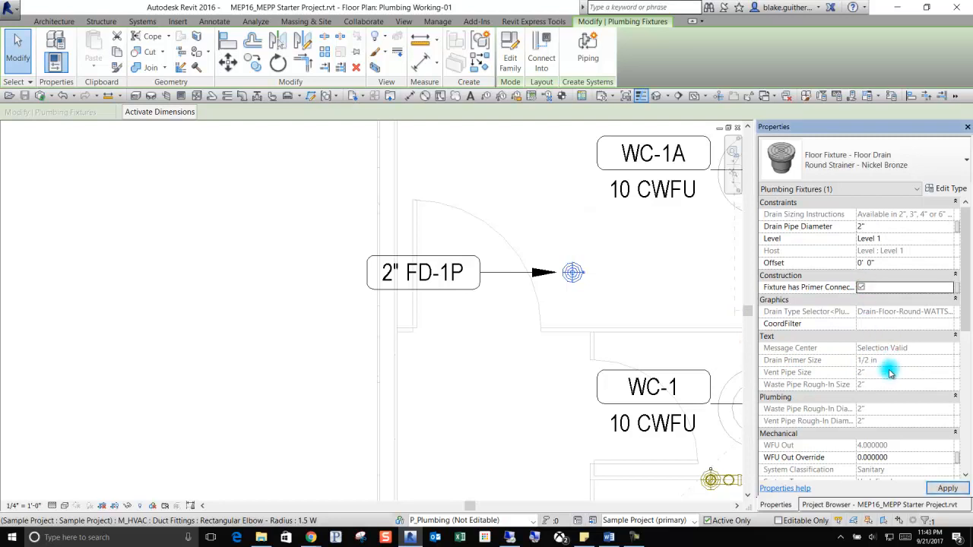
Step: Disable Fixture has Primer Connection on the floor drain and check its primer description properties
{"action": "scroll", "coordinate": [891, 372], "scroll_direction": "down", "scroll_amount": 3}
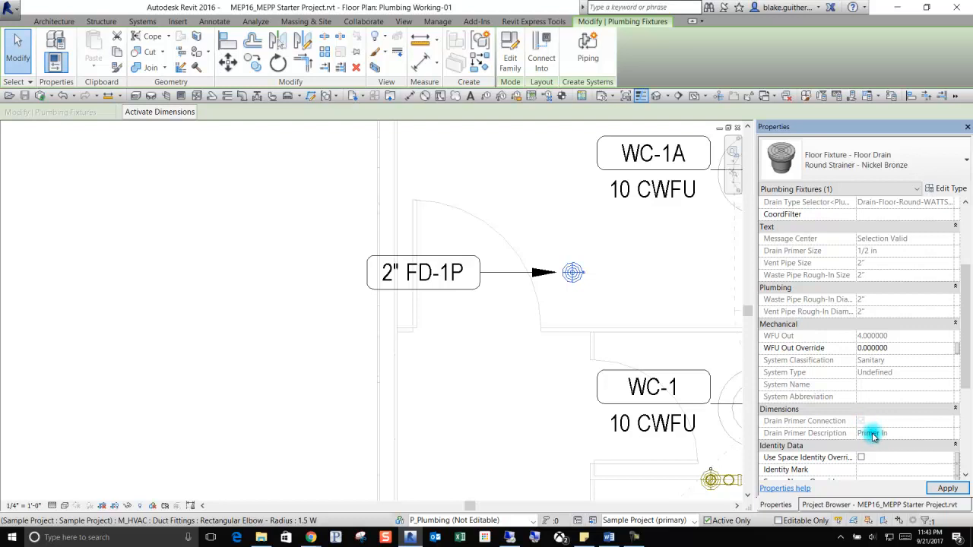
{"action": "scroll", "coordinate": [891, 436], "scroll_direction": "up", "scroll_amount": 2}
{"action": "left_click", "coordinate": [861, 226]}
{"action": "scroll", "coordinate": [890, 340], "scroll_direction": "down", "scroll_amount": 2}
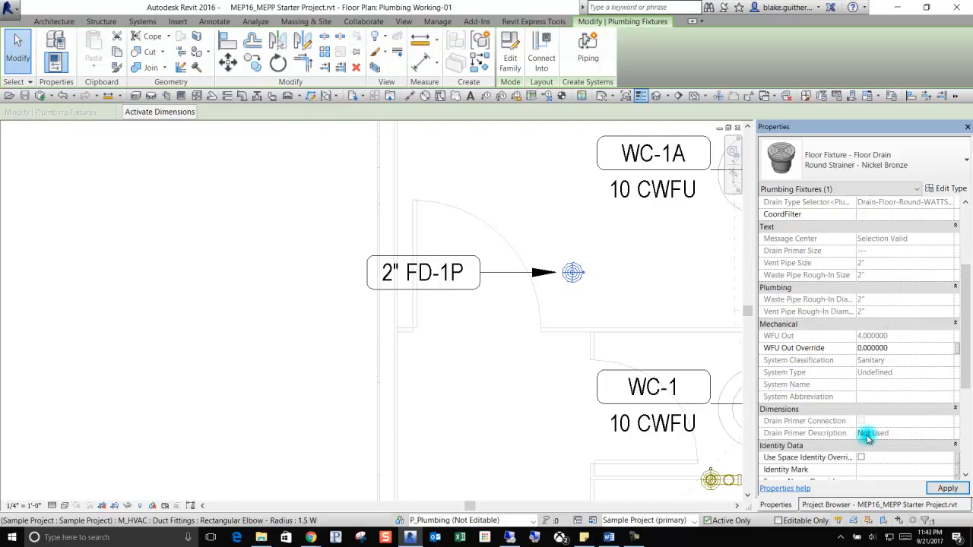
{"action": "scroll", "coordinate": [874, 435], "scroll_direction": "down", "scroll_amount": 7}
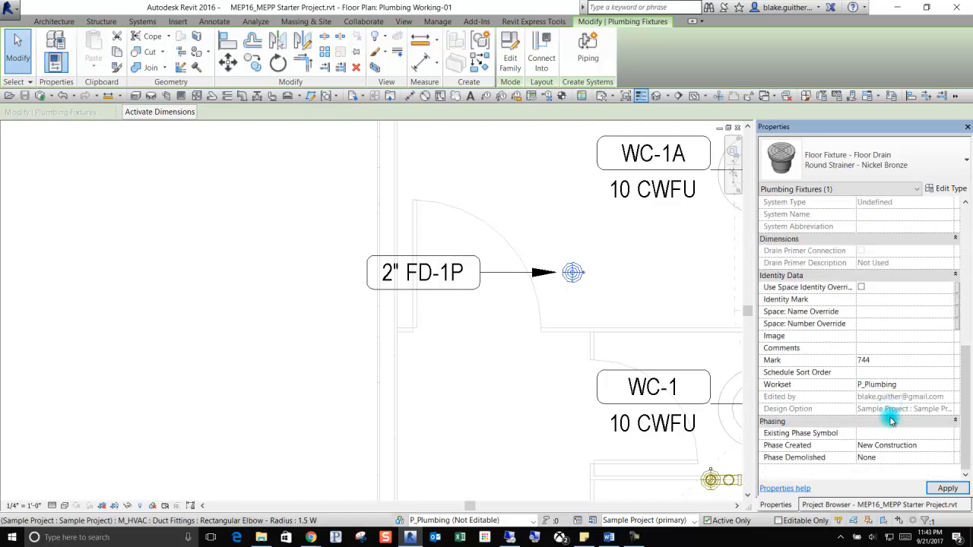
{"action": "scroll", "coordinate": [893, 407], "scroll_direction": "up", "scroll_amount": 6}
{"action": "left_click", "coordinate": [643, 266]}
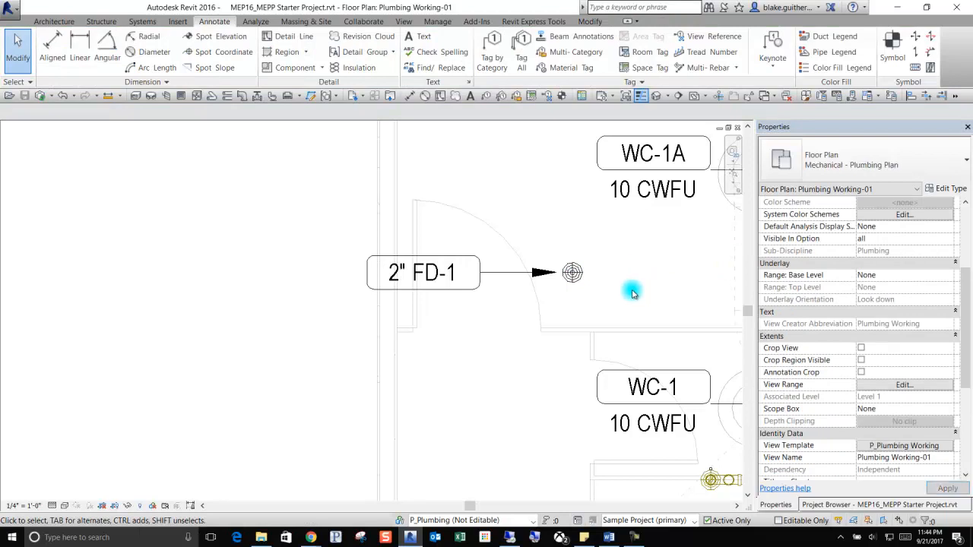
Step: Search the types for FLOOR SINK and change the floor drain to 12" Square x 8" Deep - Porcelain Coated Cast Iron Grate
{"action": "left_click", "coordinate": [578, 278]}
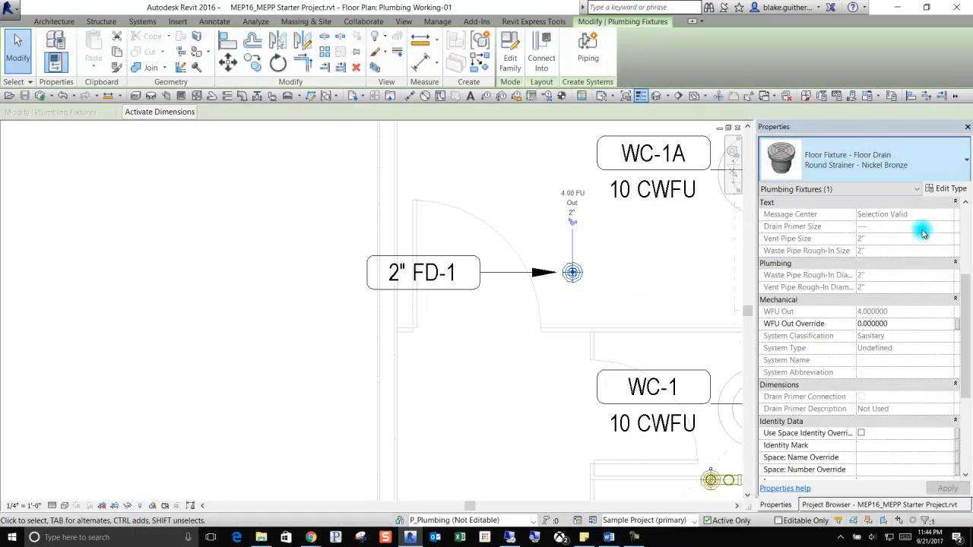
{"action": "left_click", "coordinate": [882, 163]}
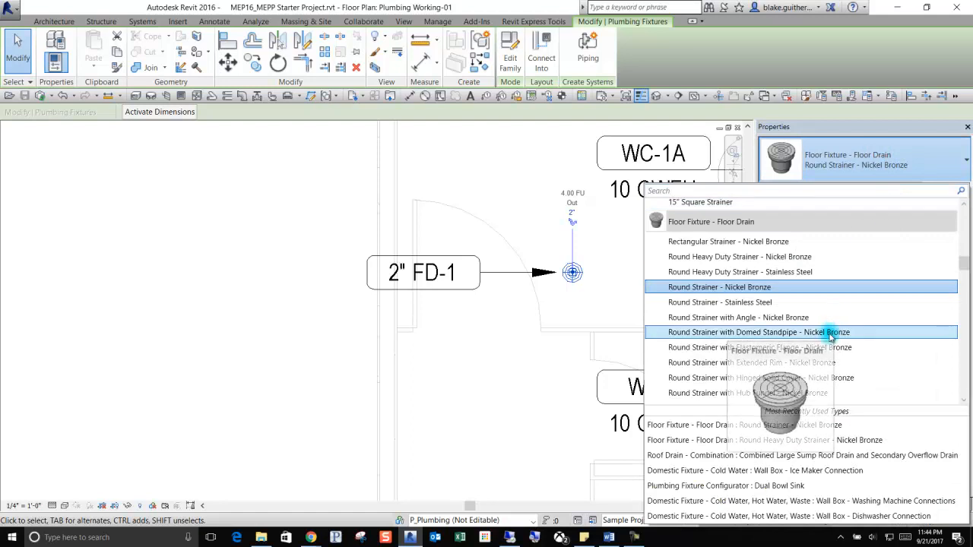
{"action": "left_click", "coordinate": [689, 189]}
{"action": "type", "text": "F"}
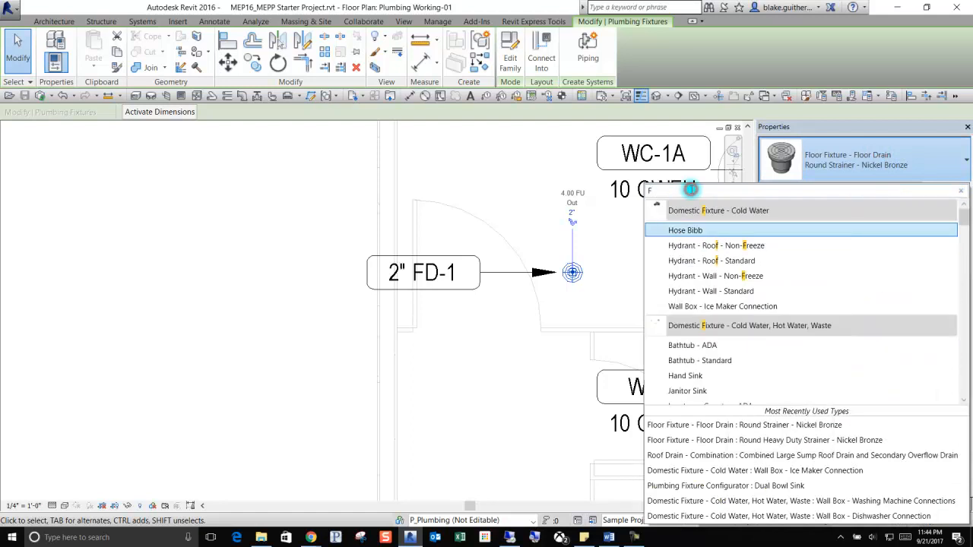
{"action": "type", "text": "LOOR SINK"}
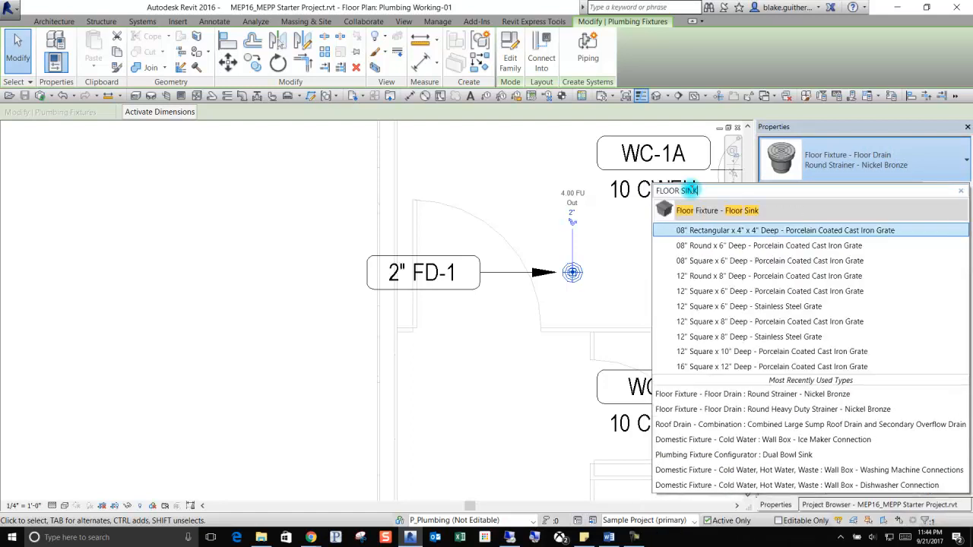
{"action": "left_click", "coordinate": [783, 324]}
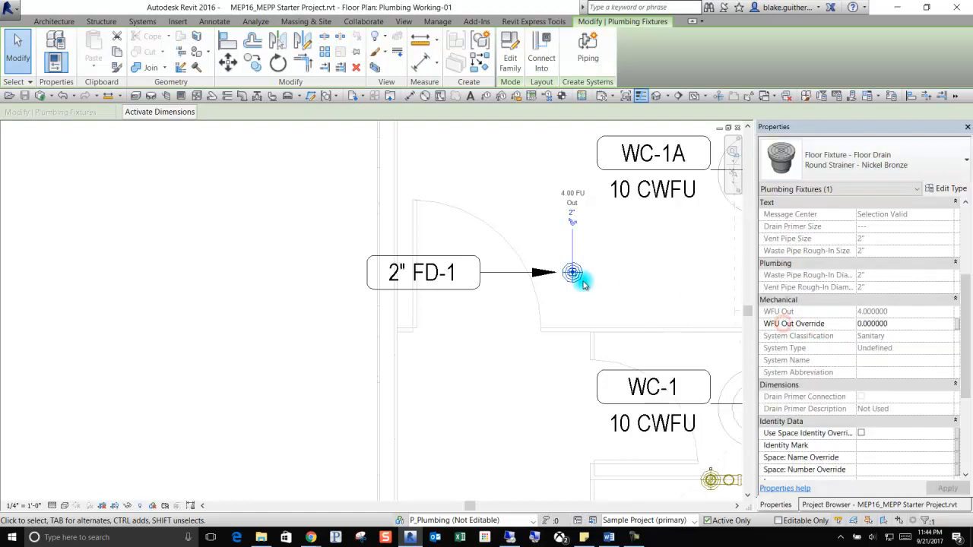
{"action": "left_click", "coordinate": [639, 263]}
Step: Turn the floor sink's Drain has Full Grate option on and off again
{"action": "left_click", "coordinate": [592, 299]}
{"action": "scroll", "coordinate": [582, 302], "scroll_direction": "up", "scroll_amount": 2}
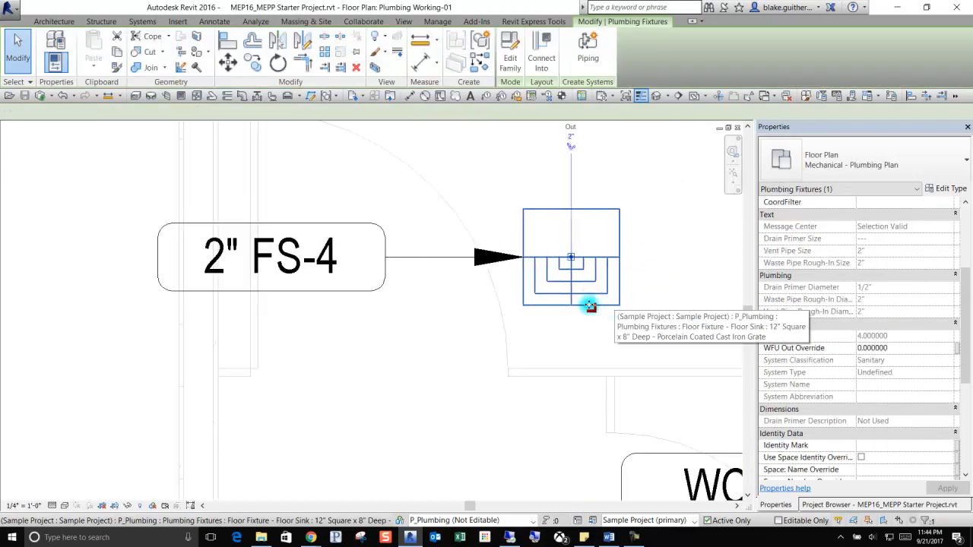
{"action": "scroll", "coordinate": [767, 277], "scroll_direction": "up", "scroll_amount": 4}
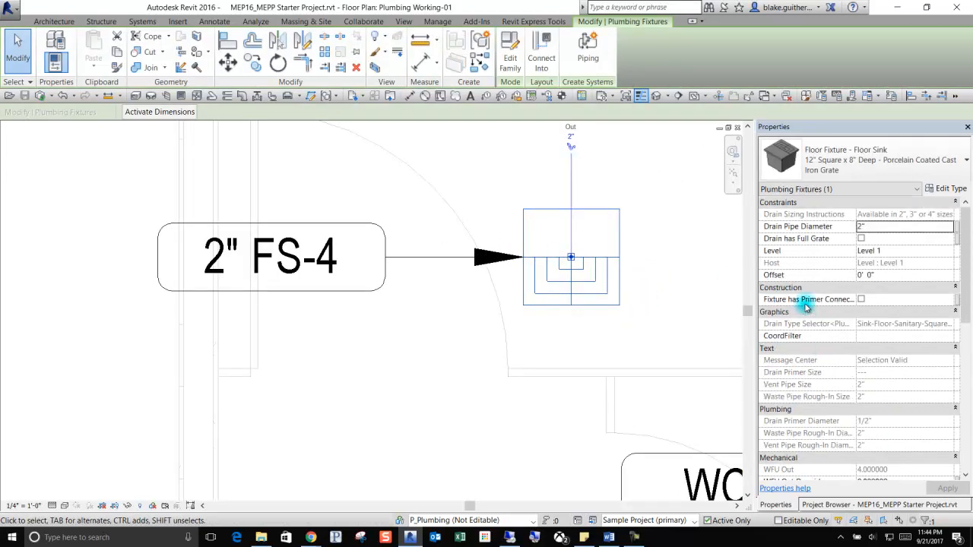
{"action": "left_click", "coordinate": [862, 238]}
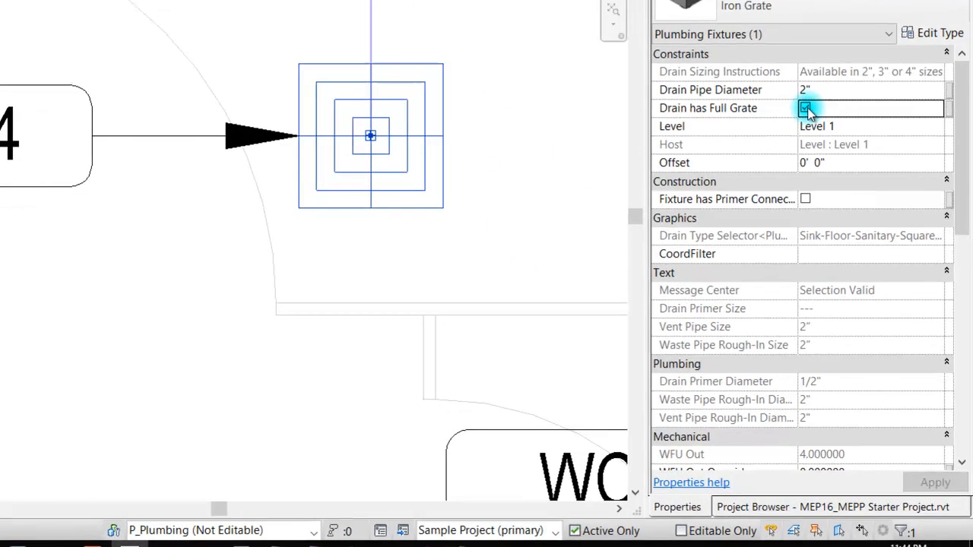
{"action": "left_click", "coordinate": [840, 189]}
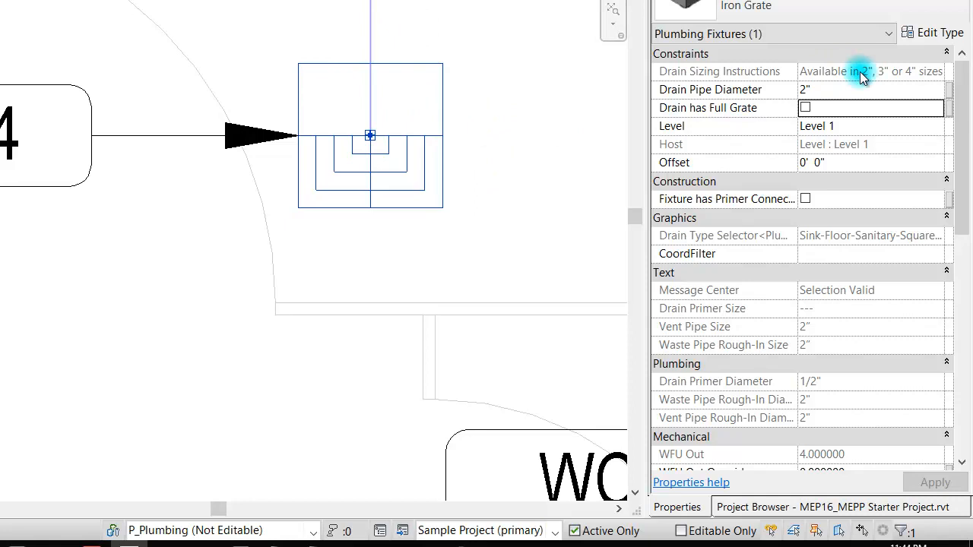
Step: Set the floor sink's Drain Pipe Diameter to 4"
{"action": "left_click", "coordinate": [844, 91]}
{"action": "type", "text": "5\""}
{"action": "key", "text": "BackSpace"}
{"action": "key", "text": "BackSpace"}
{"action": "type", "text": "4\""}
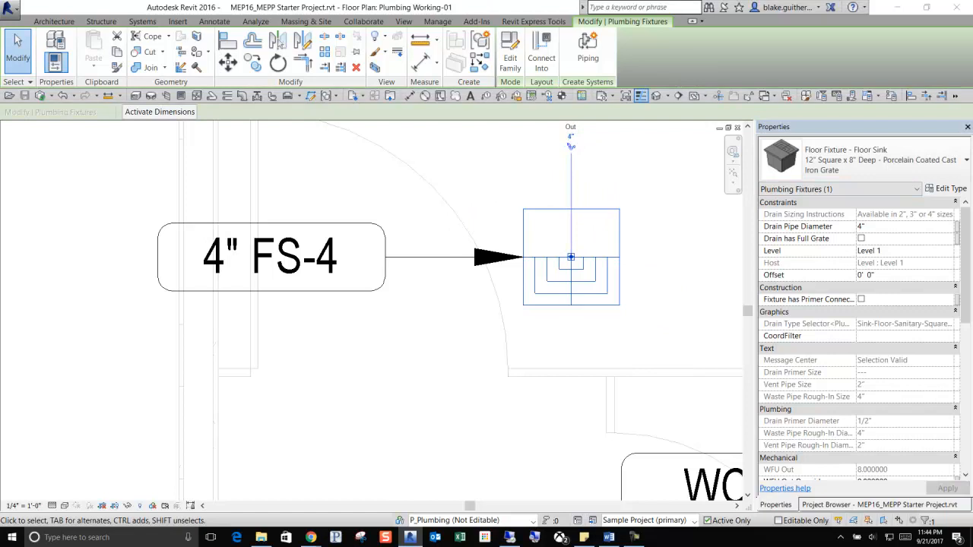
{"action": "key", "text": "alt+Tab"}
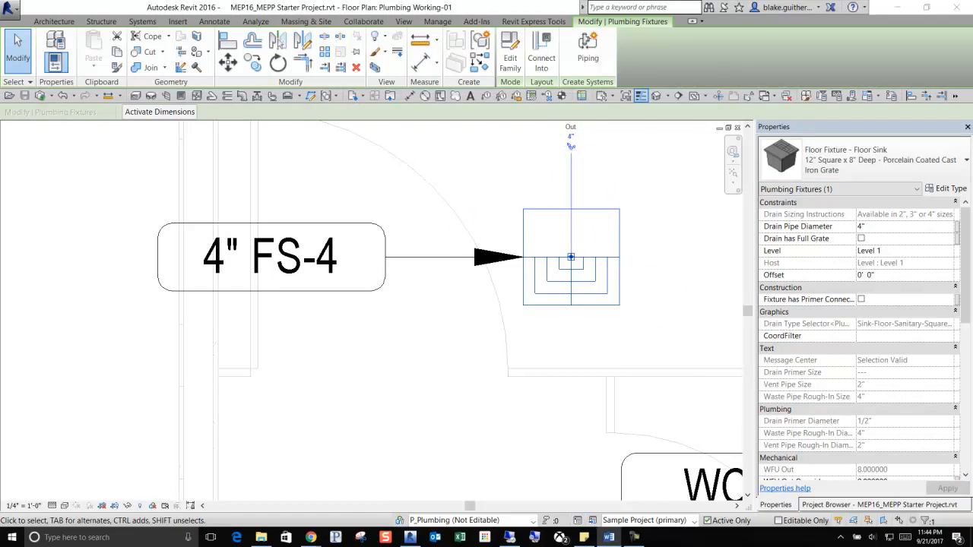
{"action": "key", "text": "alt+Tab"}
Step: Set the floor sink's Drain Pipe Diameter to 2"
{"action": "scroll", "coordinate": [424, 322], "scroll_direction": "down", "scroll_amount": 2}
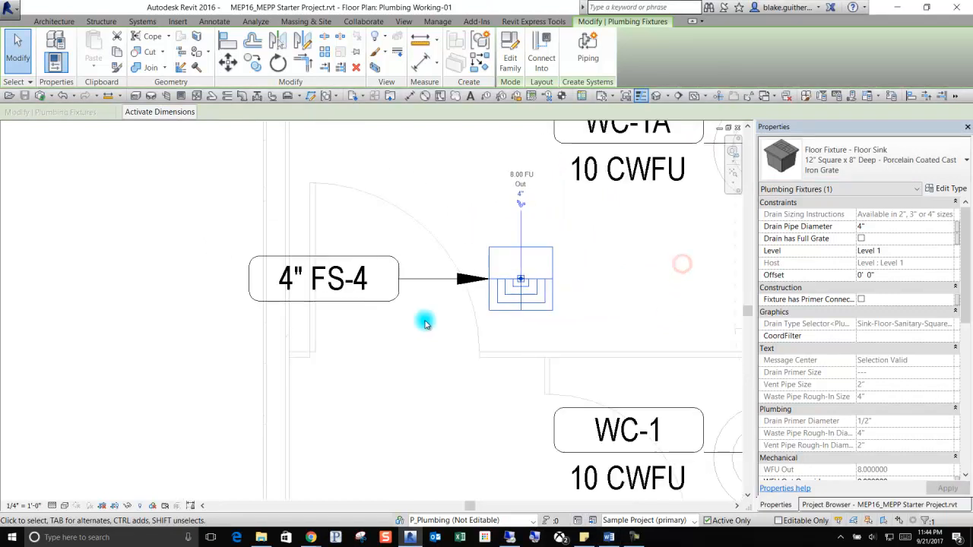
{"action": "scroll", "coordinate": [461, 339], "scroll_direction": "down", "scroll_amount": 1}
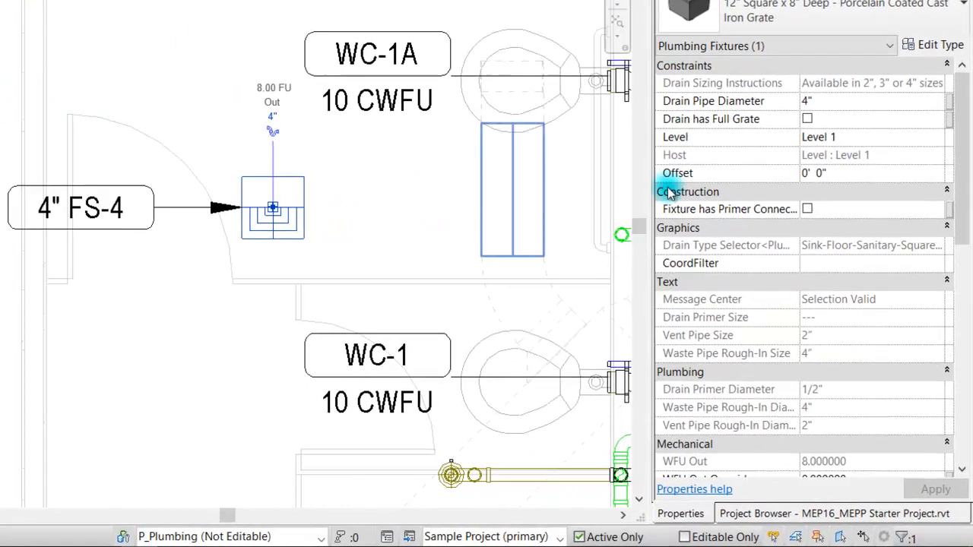
{"action": "left_click", "coordinate": [814, 96]}
{"action": "left_click", "coordinate": [827, 96]}
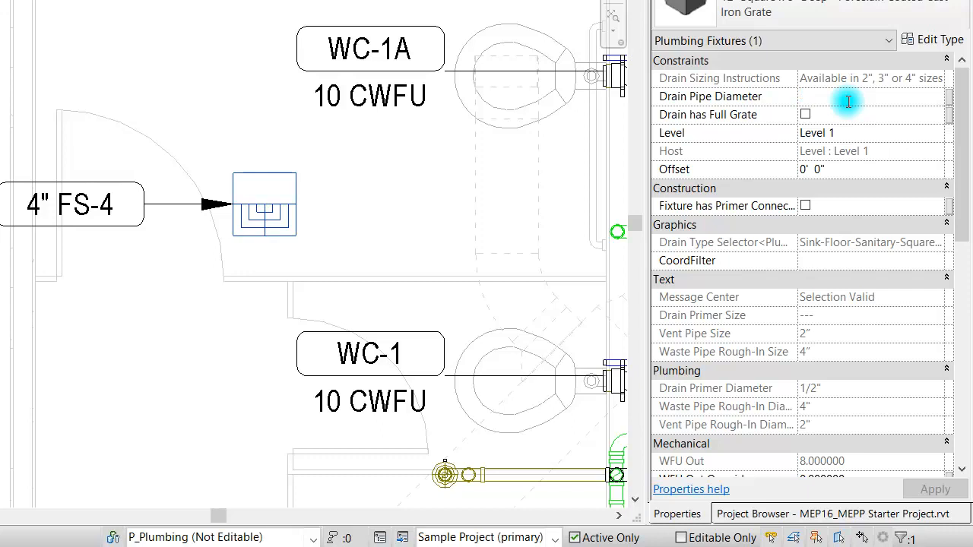
{"action": "type", "text": "2"}
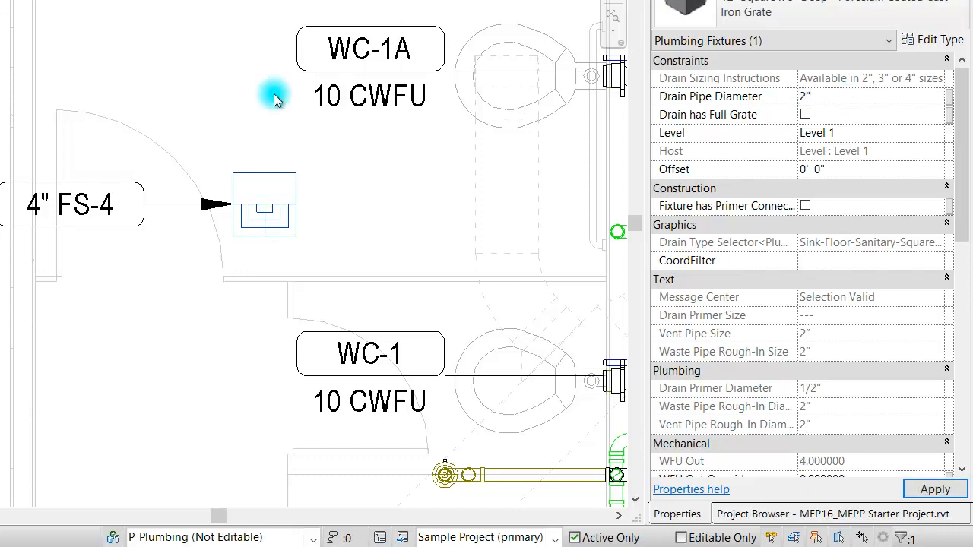
Step: Change the floor sink's tag type to Identity & WFU
{"action": "left_click", "coordinate": [102, 222]}
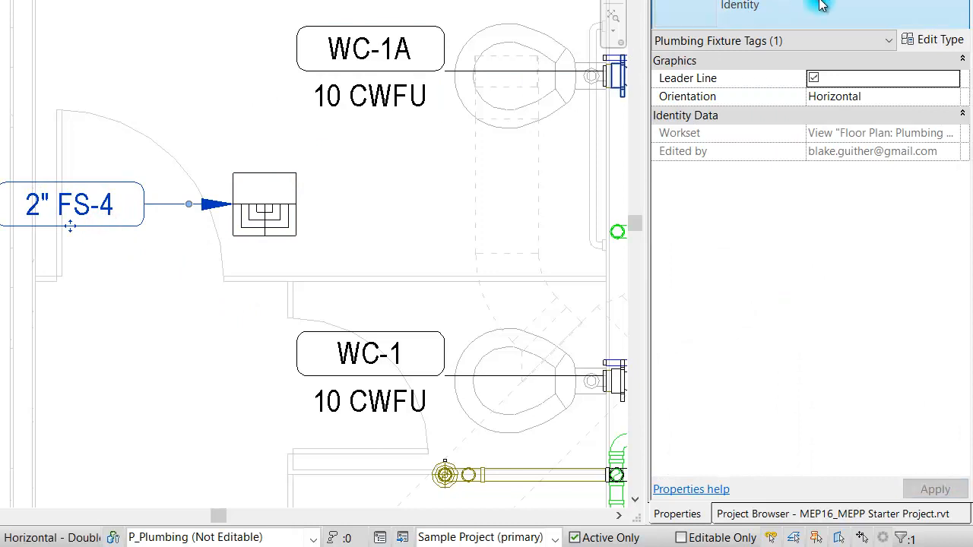
{"action": "left_click", "coordinate": [815, 8]}
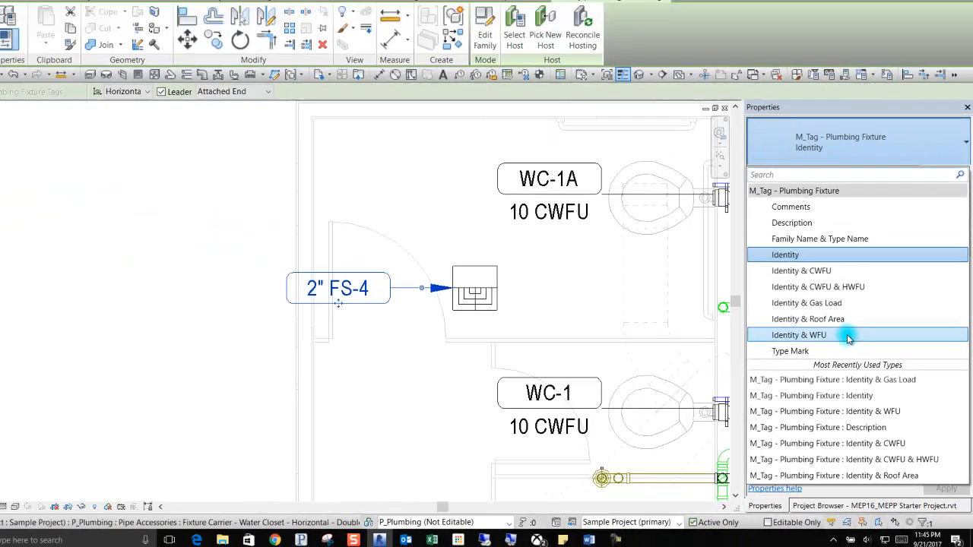
{"action": "left_click", "coordinate": [809, 284]}
{"action": "left_click_drag", "start_coordinate": [375, 347], "coordinate": [374, 332]}
{"action": "scroll", "coordinate": [428, 328], "scroll_direction": "up", "scroll_amount": 3}
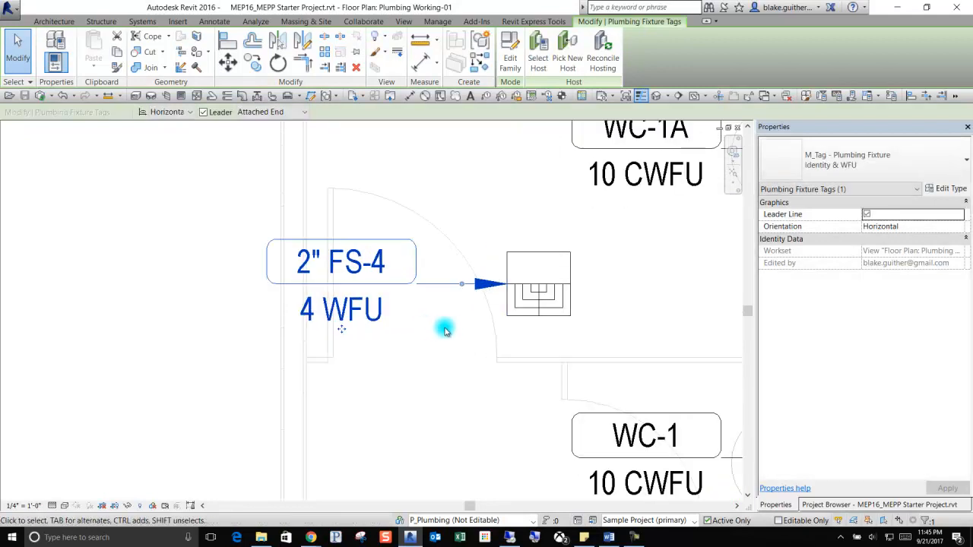
Step: Set the floor sink's Drain Pipe Diameter to 3"
{"action": "scroll", "coordinate": [457, 333], "scroll_direction": "down", "scroll_amount": 2}
{"action": "left_click", "coordinate": [515, 301]}
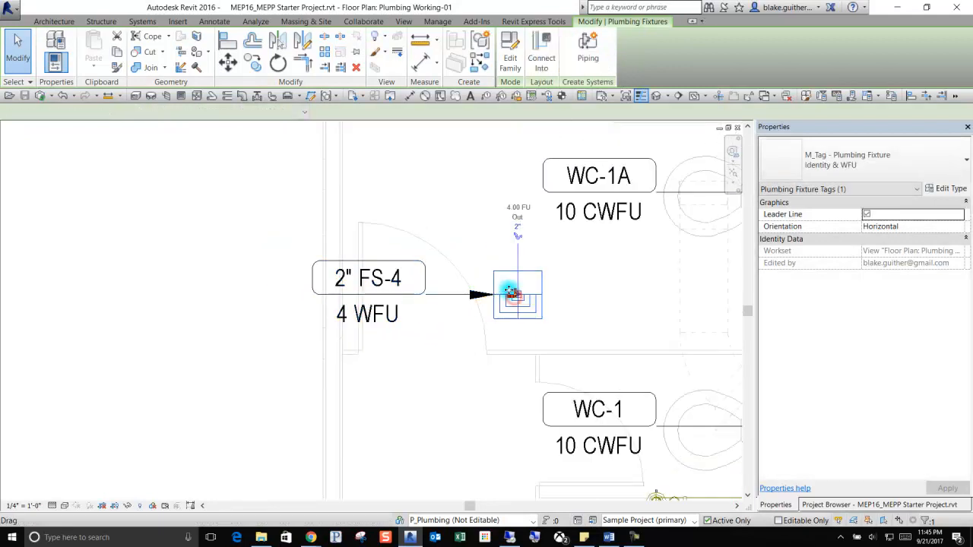
{"action": "left_click", "coordinate": [883, 227]}
{"action": "type", "text": "3\""}
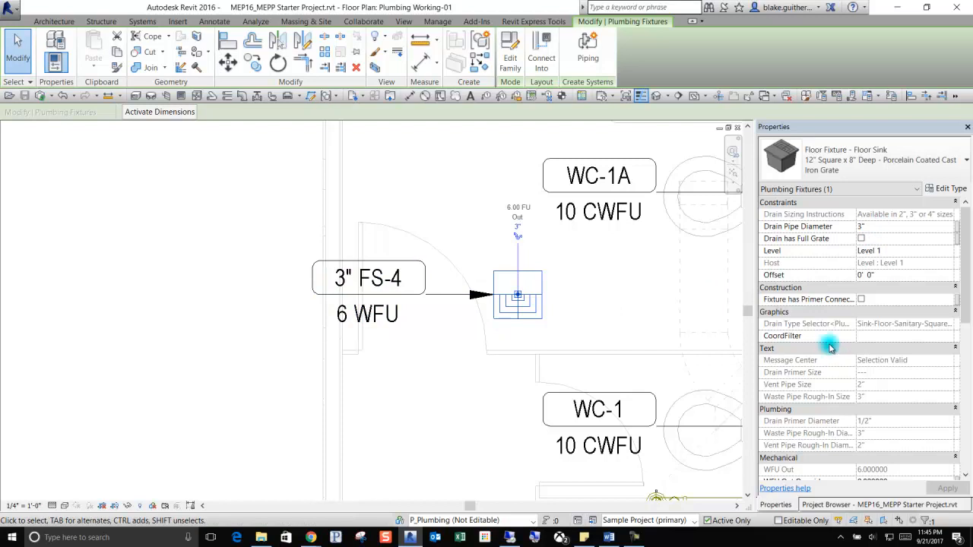
Step: Set the floor sink's WFU Out Override to 8 and deselect the fixture
{"action": "scroll", "coordinate": [828, 343], "scroll_direction": "down", "scroll_amount": 4}
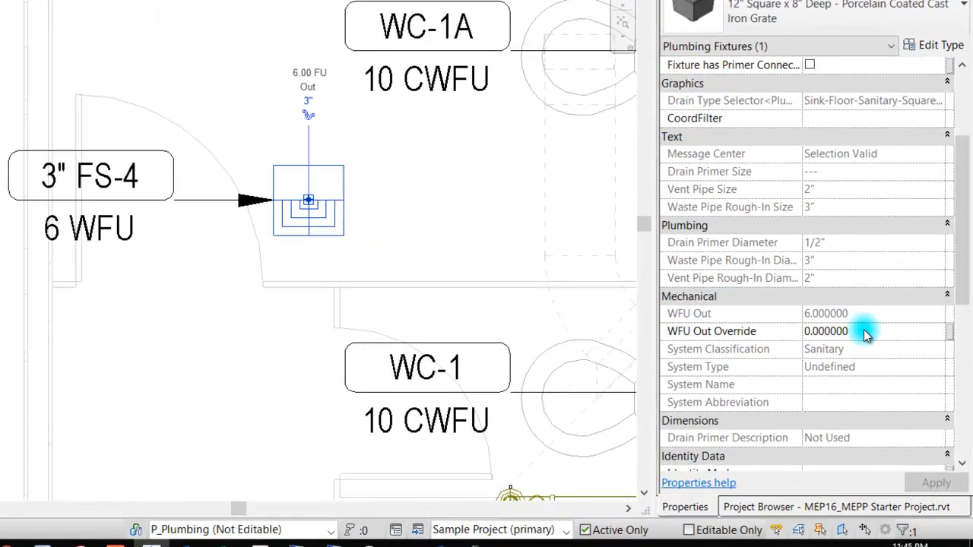
{"action": "left_click", "coordinate": [899, 384]}
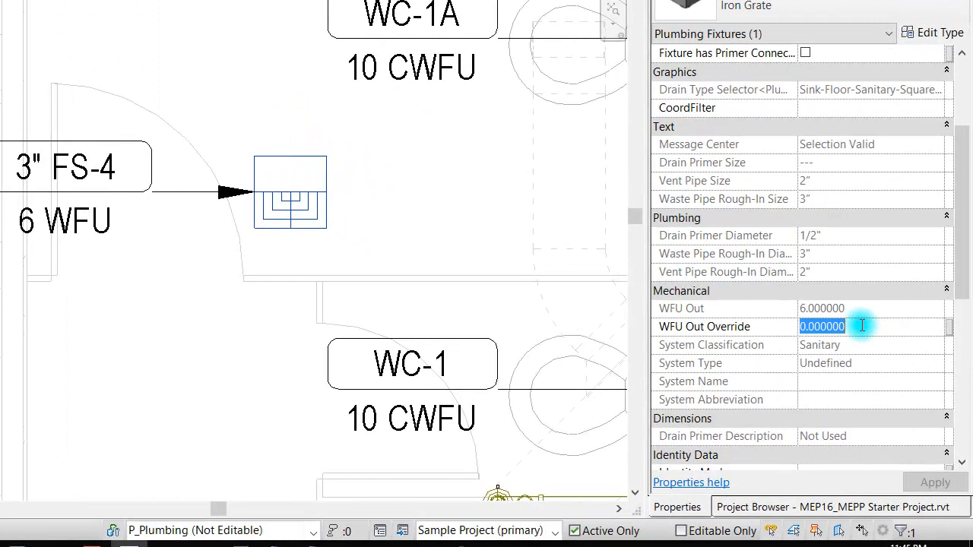
{"action": "type", "text": "8"}
{"action": "key", "text": "Return"}
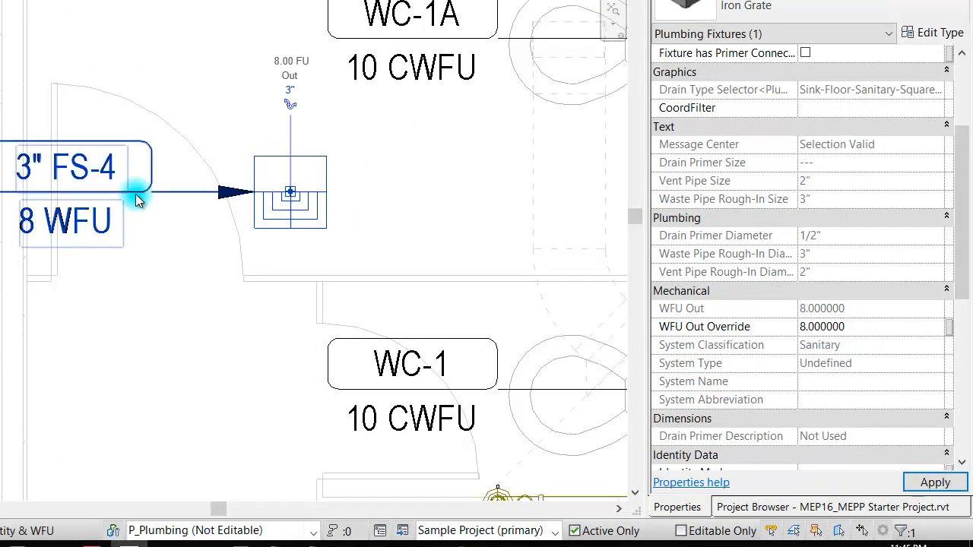
{"action": "left_click", "coordinate": [430, 180]}
{"action": "scroll", "coordinate": [202, 266], "scroll_direction": "down", "scroll_amount": 2}
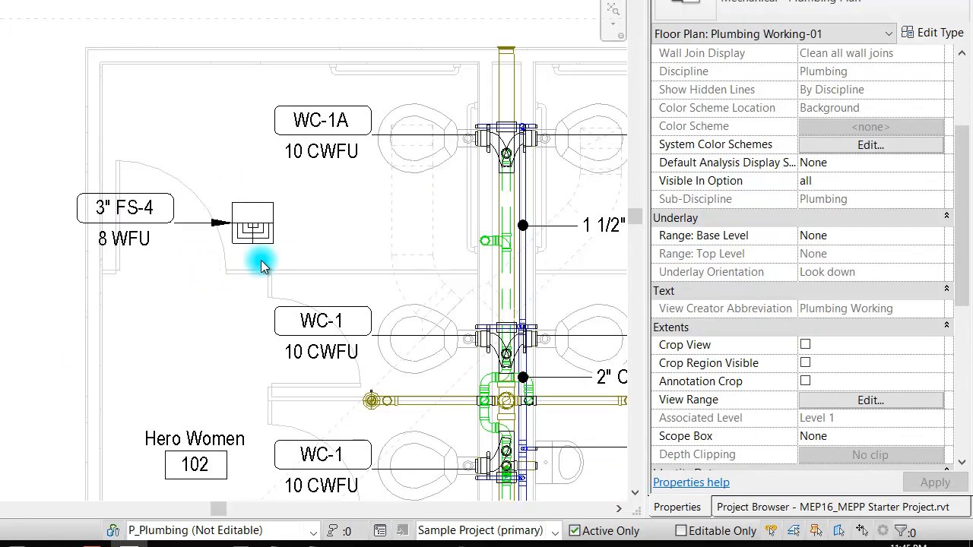